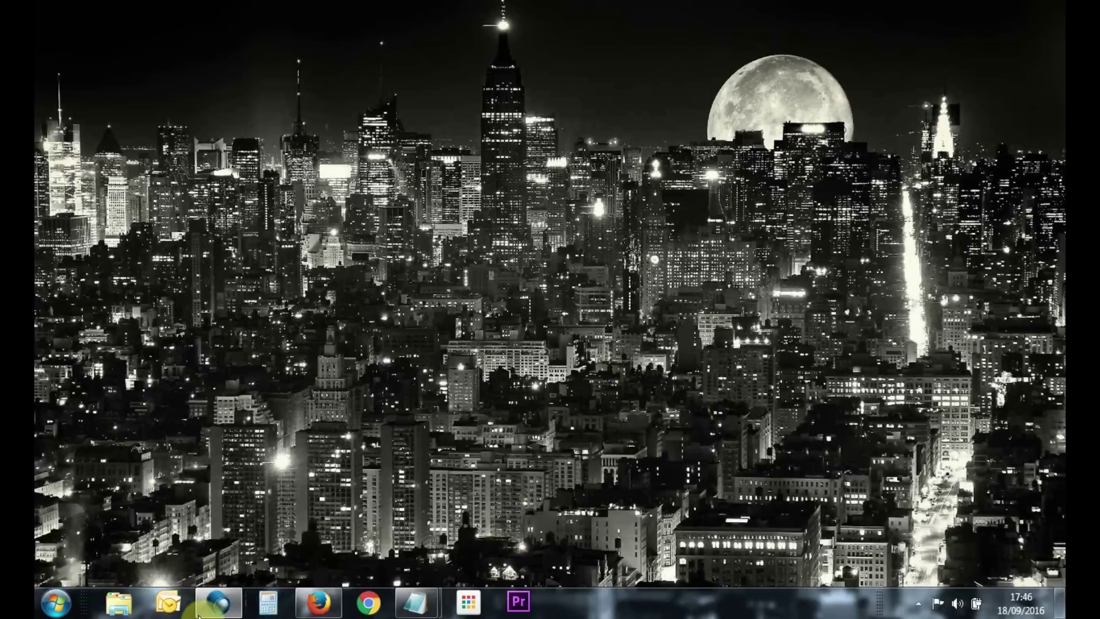
Bring up the NetViewer login window and choose DVR address 192.168.0.100 with media port 9000
left_click(218, 602)
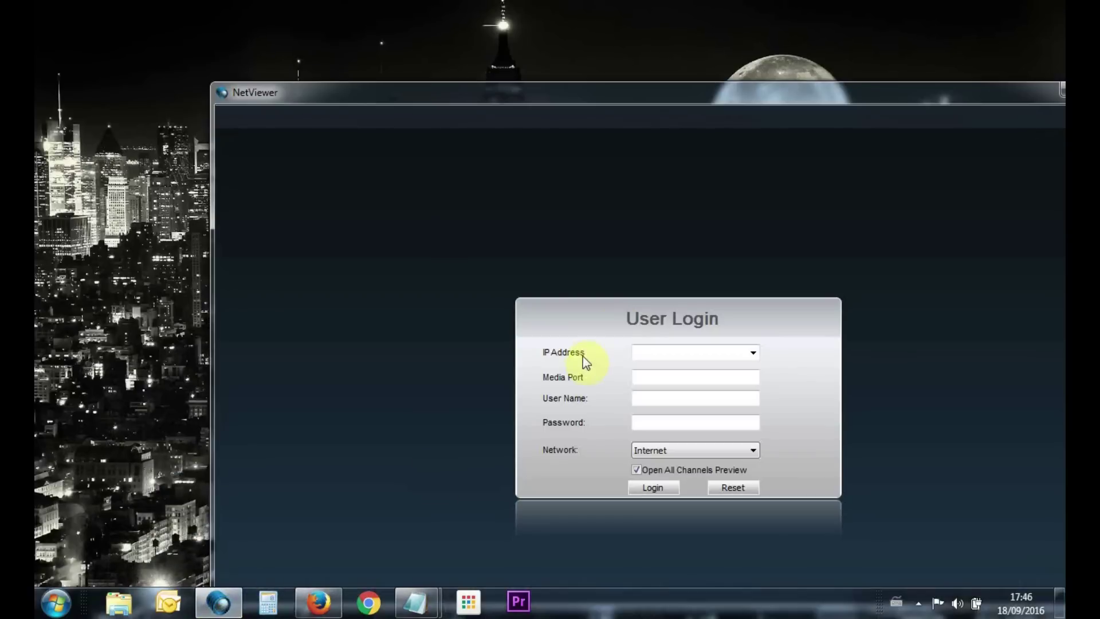
left_click_drag(699, 96, 555, 34)
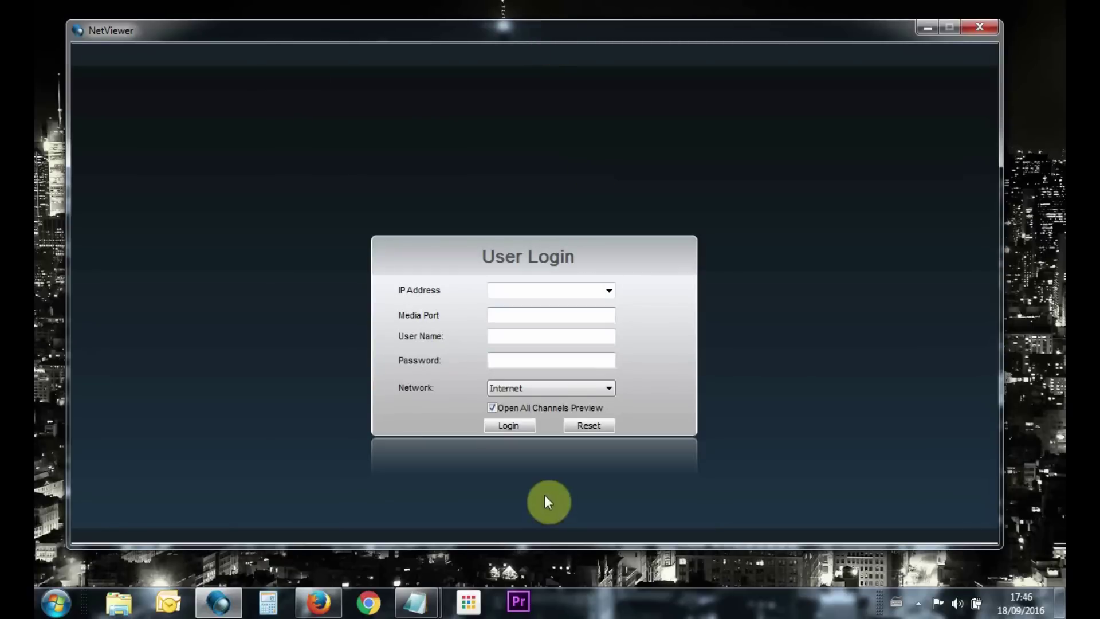
left_click(609, 292)
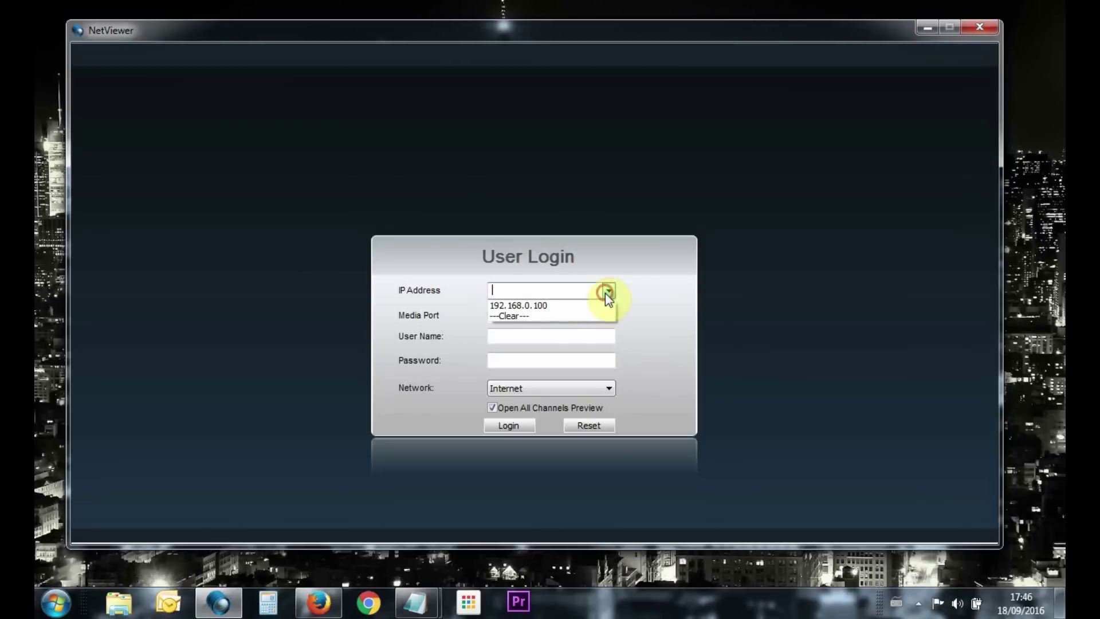
left_click(558, 307)
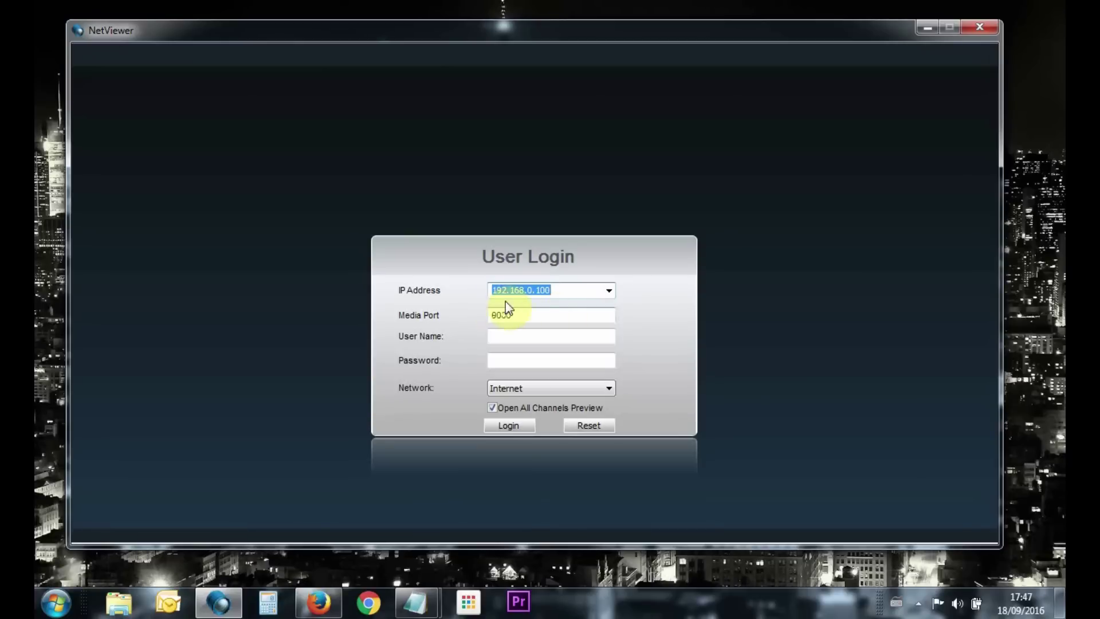
left_click(544, 321)
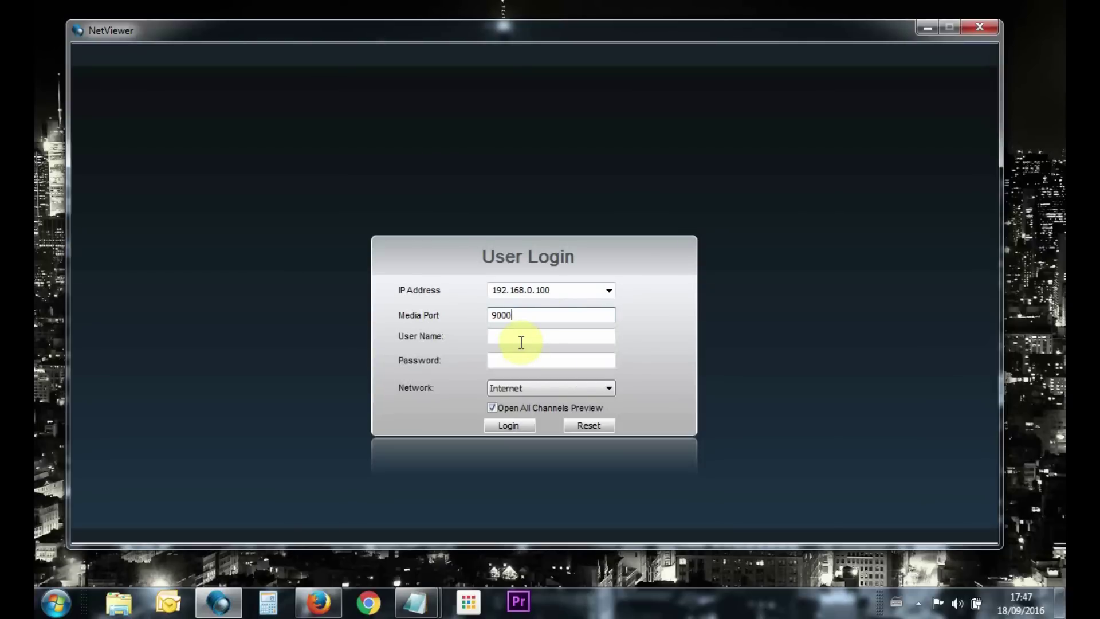
Enter the admin user name and the account password to log in
left_click(522, 334)
type("admin")
key("Tab")
type("******")
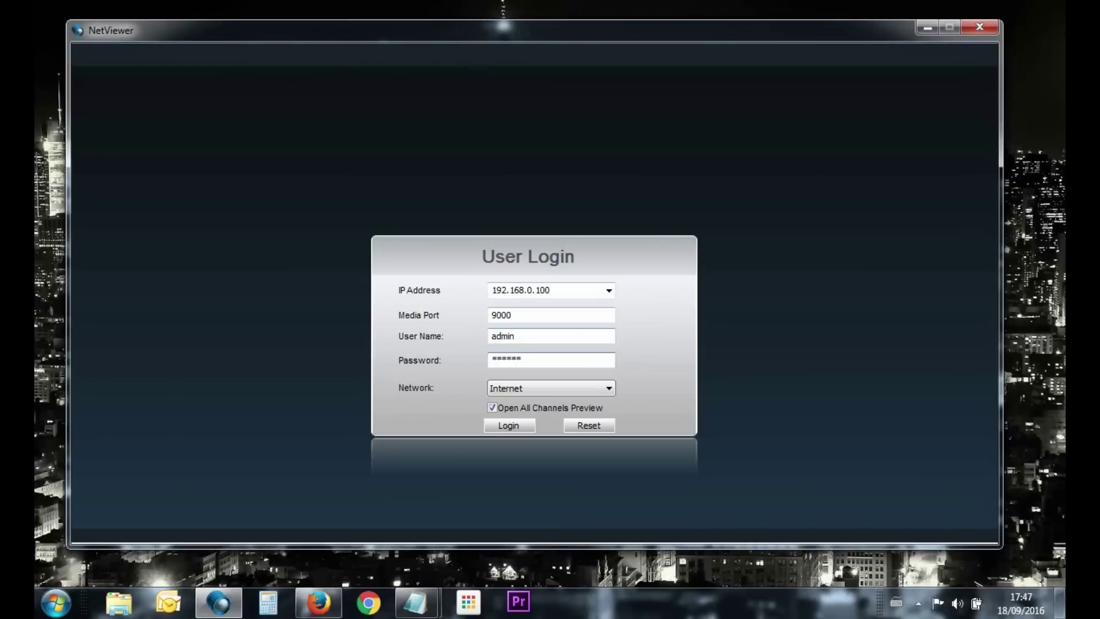
left_click(526, 333)
Log in to the DVR so live feeds load on channels CH01–CH03
left_click(509, 427)
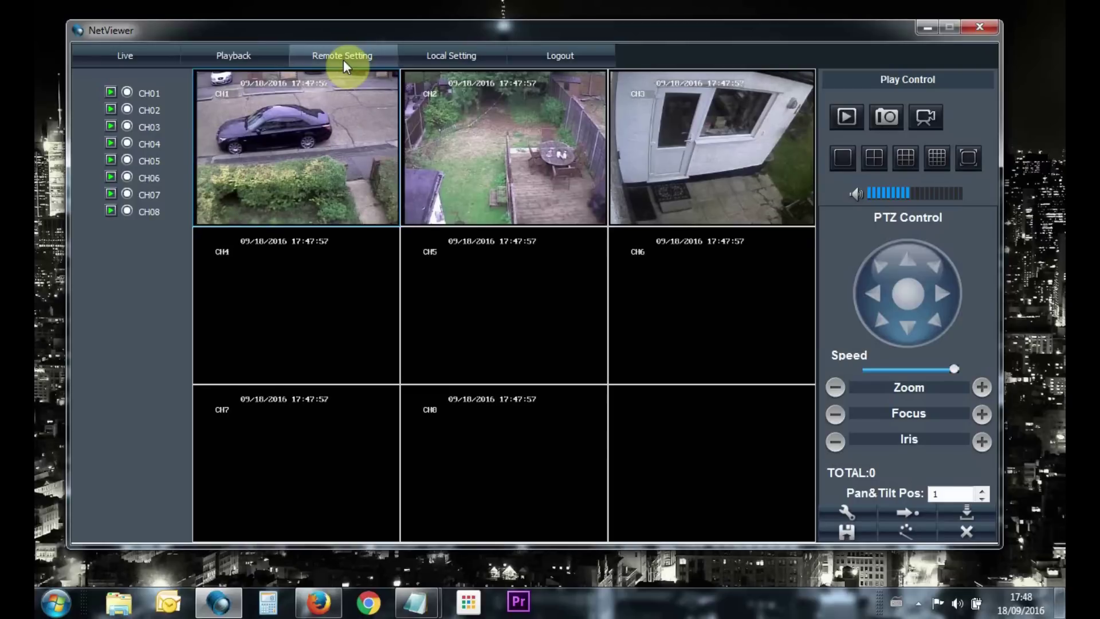
Open the Network Basic settings and highlight DVR IP 192.168.0.100 and both DNS server addresses
left_click(342, 59)
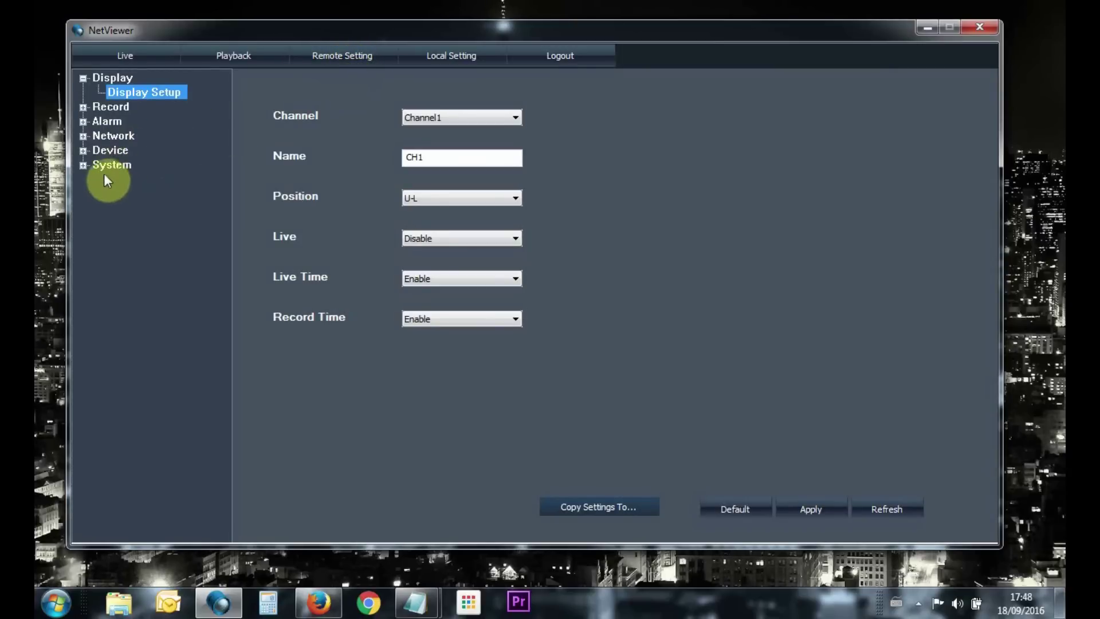
left_click(98, 136)
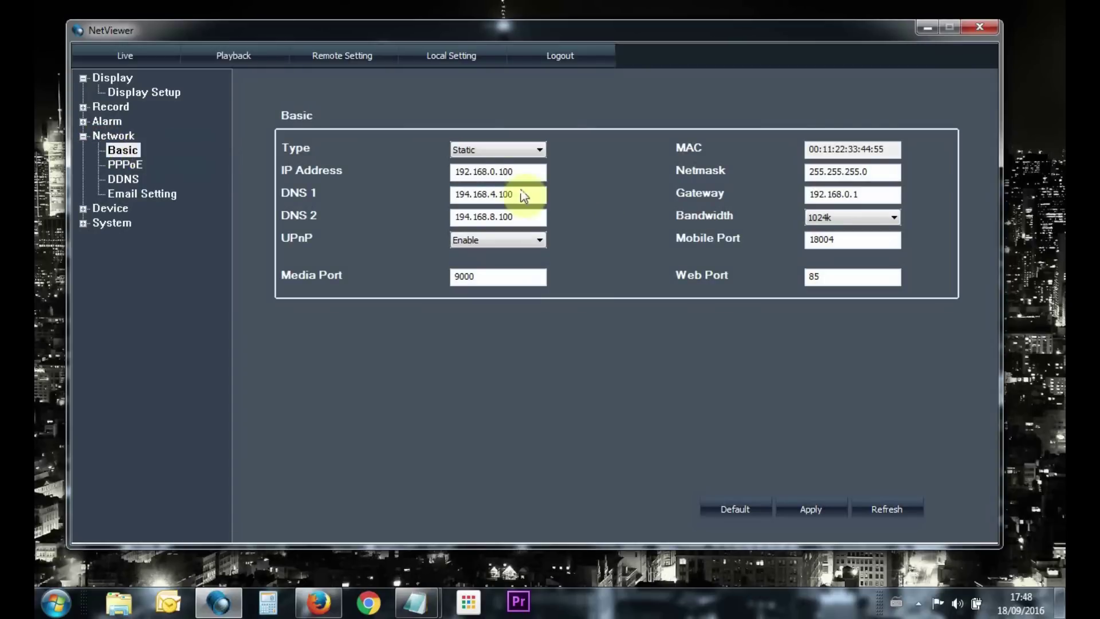
left_click(525, 172)
left_click_drag(524, 172, 432, 171)
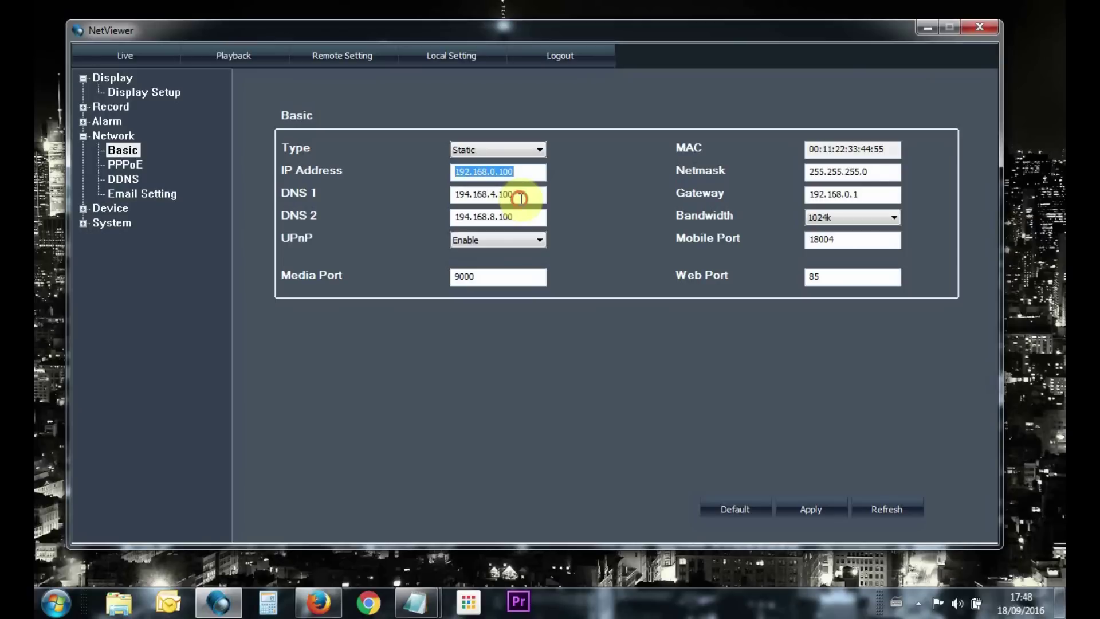
left_click_drag(519, 196, 430, 202)
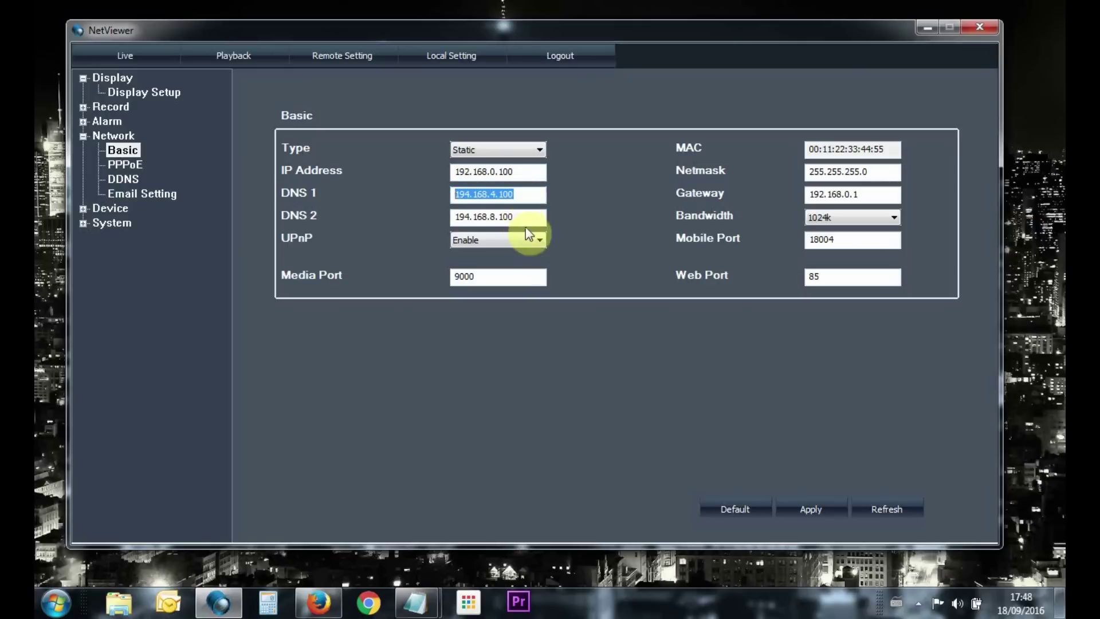
left_click_drag(529, 220, 418, 228)
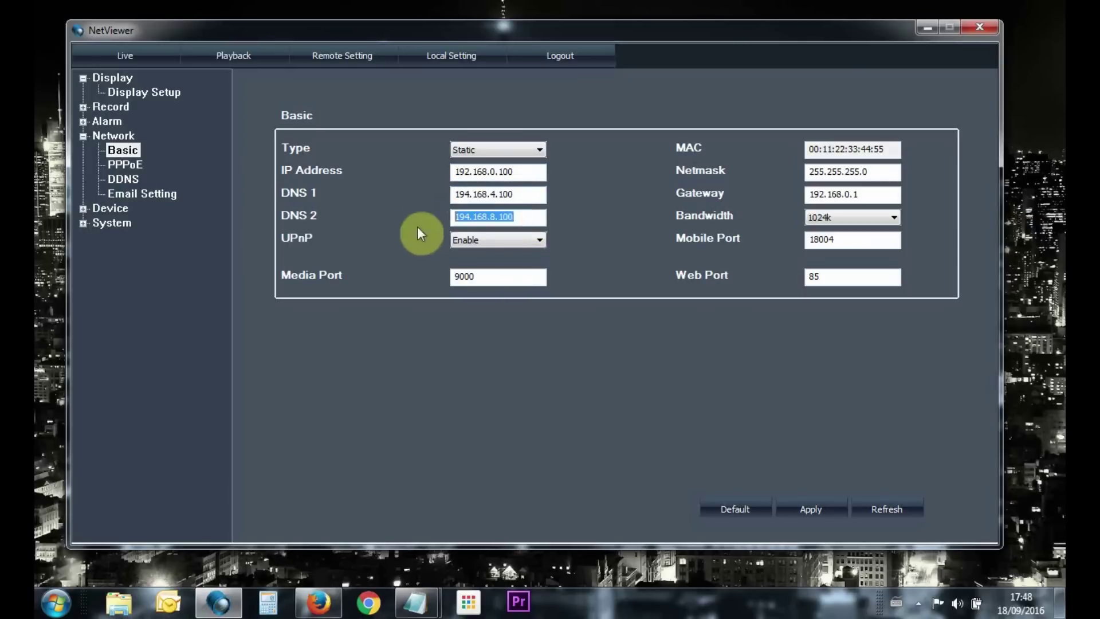
Keep UPnP enabled and review media port 9000, netmask 255.255.255.0 and gateway 192.168.0.1
left_click(508, 244)
left_click(509, 244)
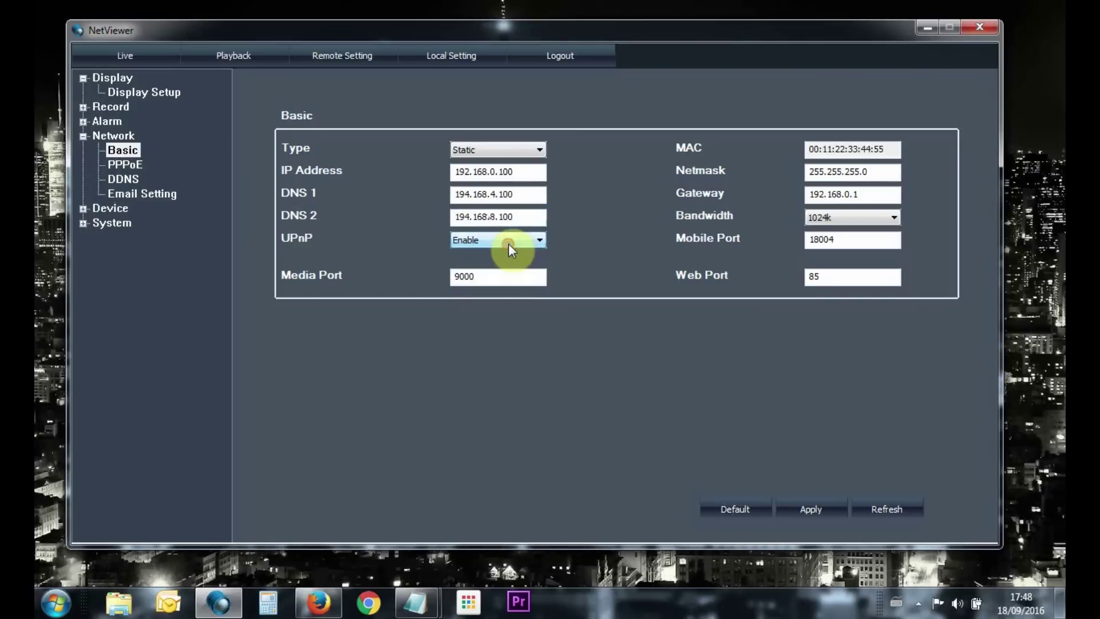
left_click(489, 275)
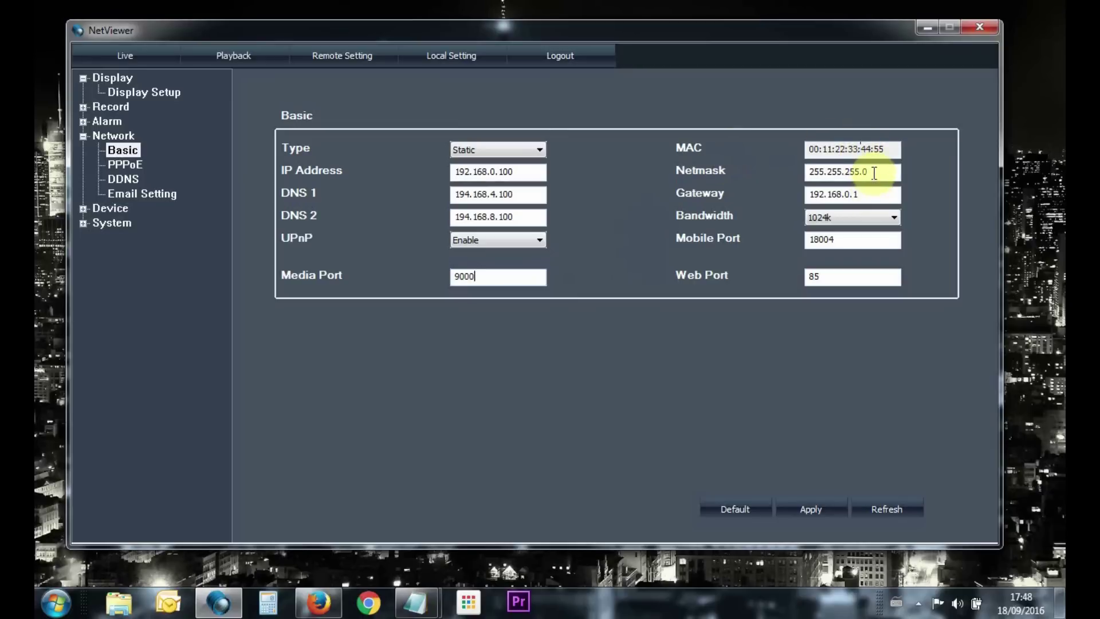
left_click_drag(874, 172, 766, 184)
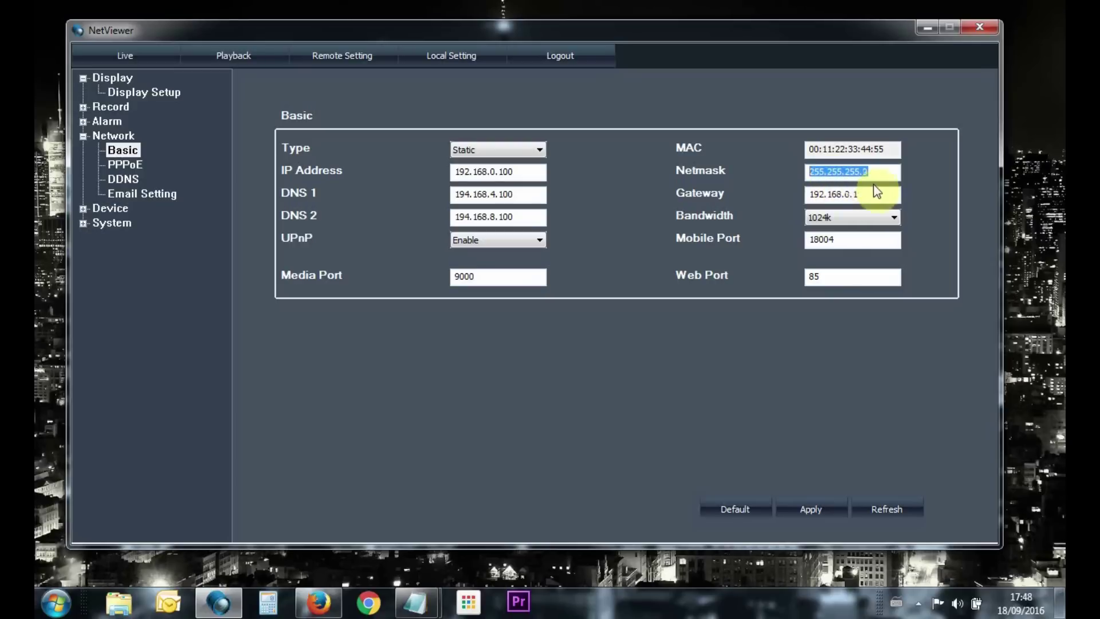
left_click_drag(860, 193, 783, 201)
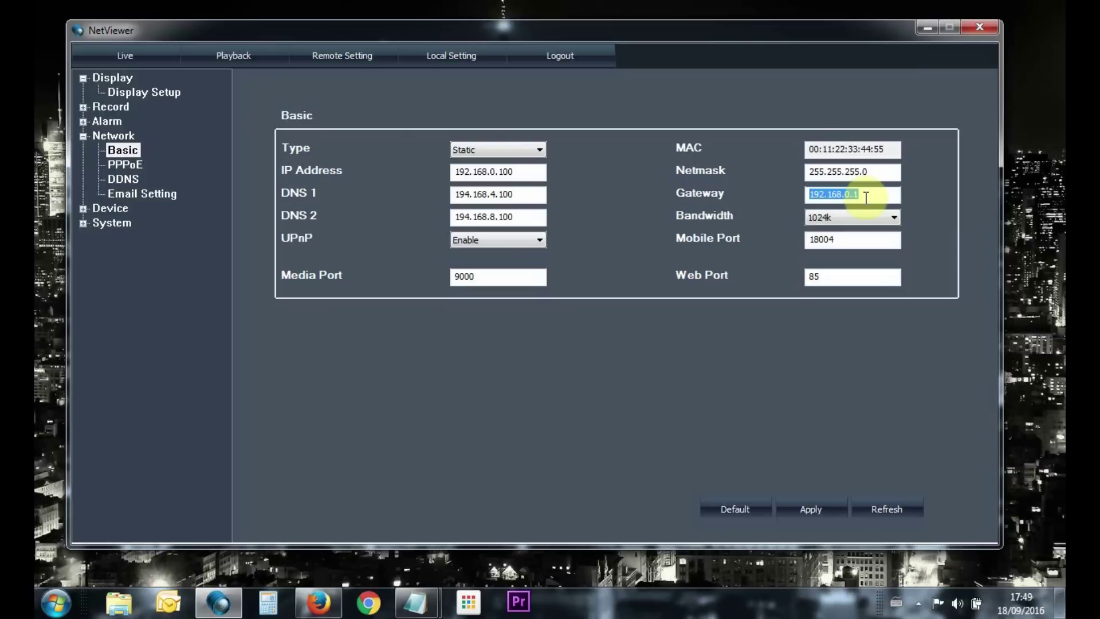
left_click(866, 197)
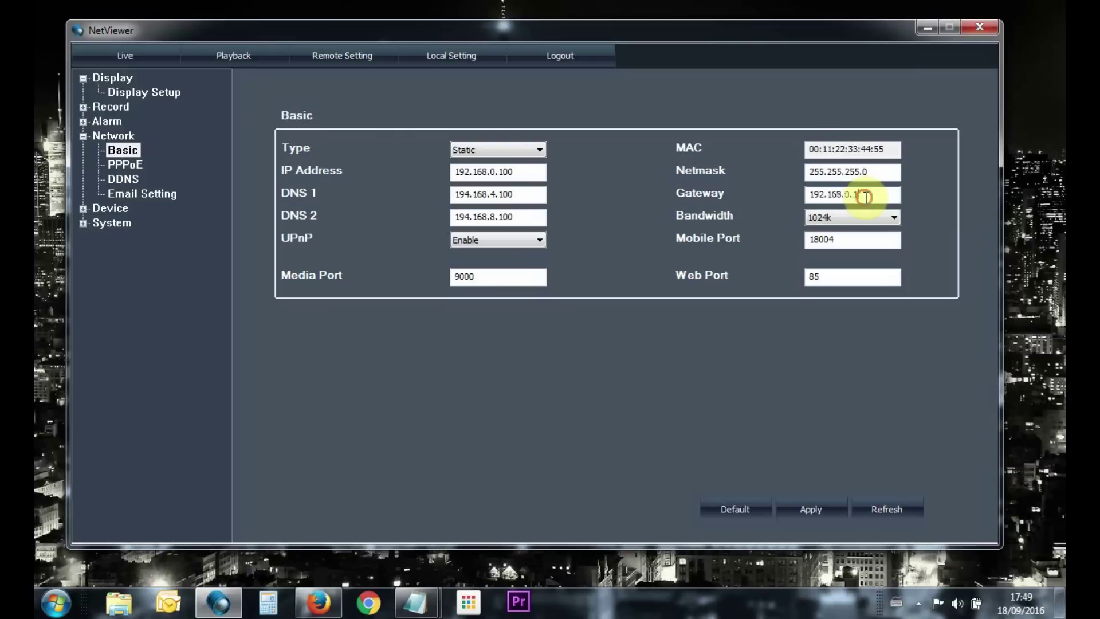
left_click(859, 229)
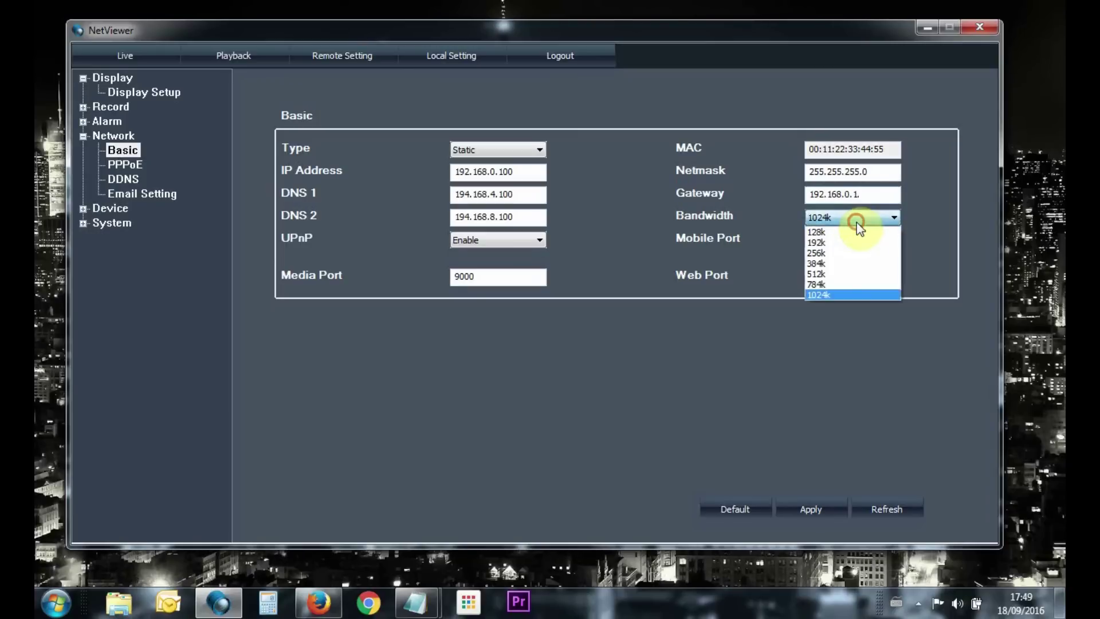
left_click(834, 293)
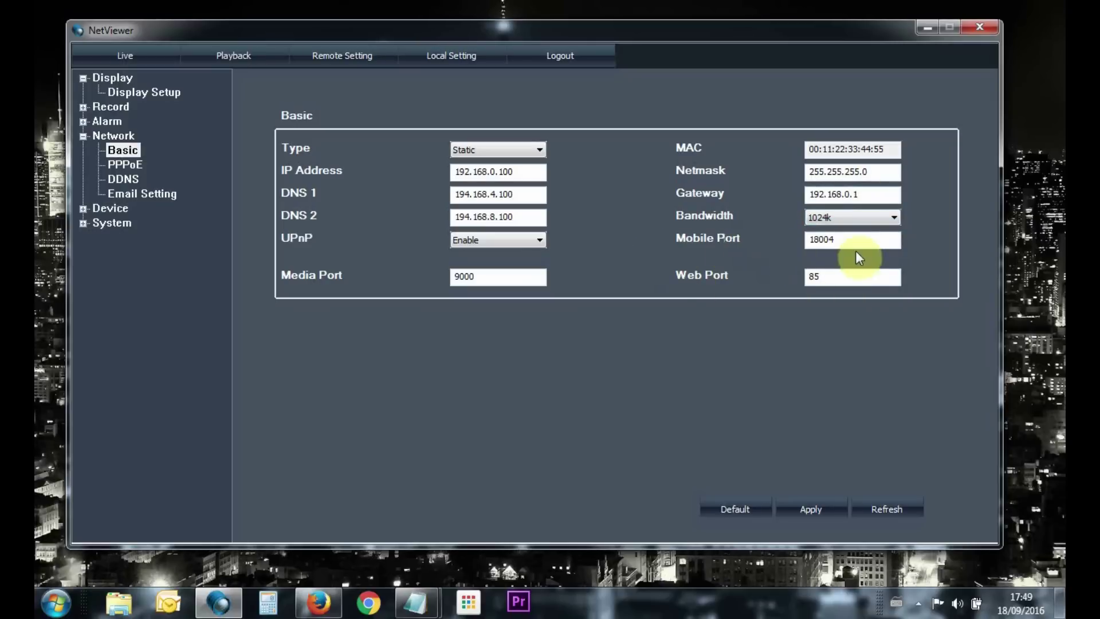
left_click_drag(864, 240, 767, 239)
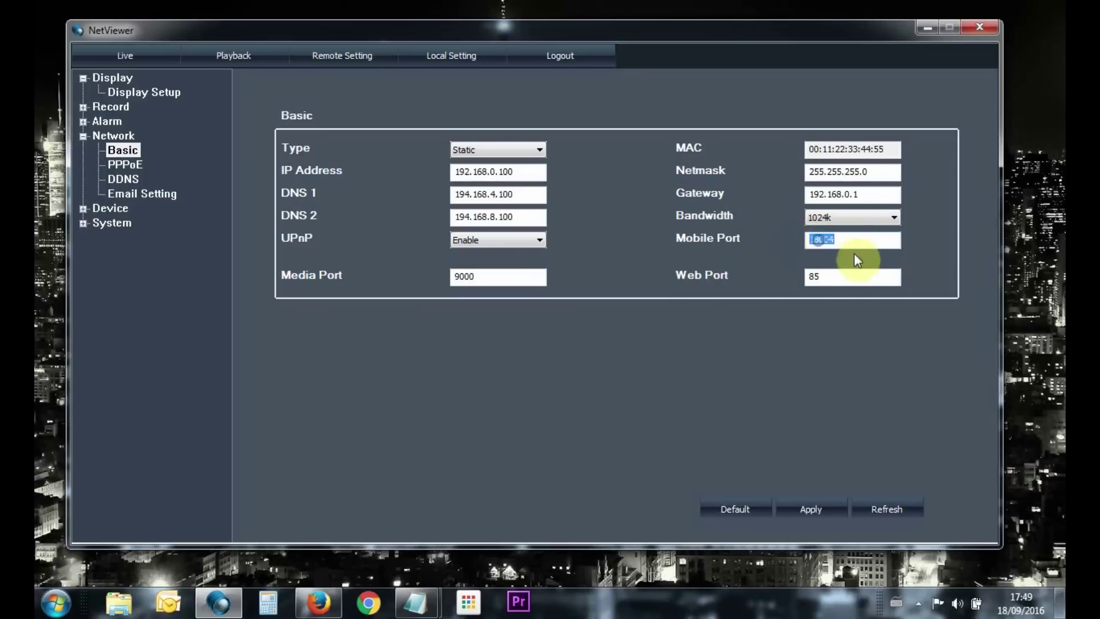
left_click(834, 239)
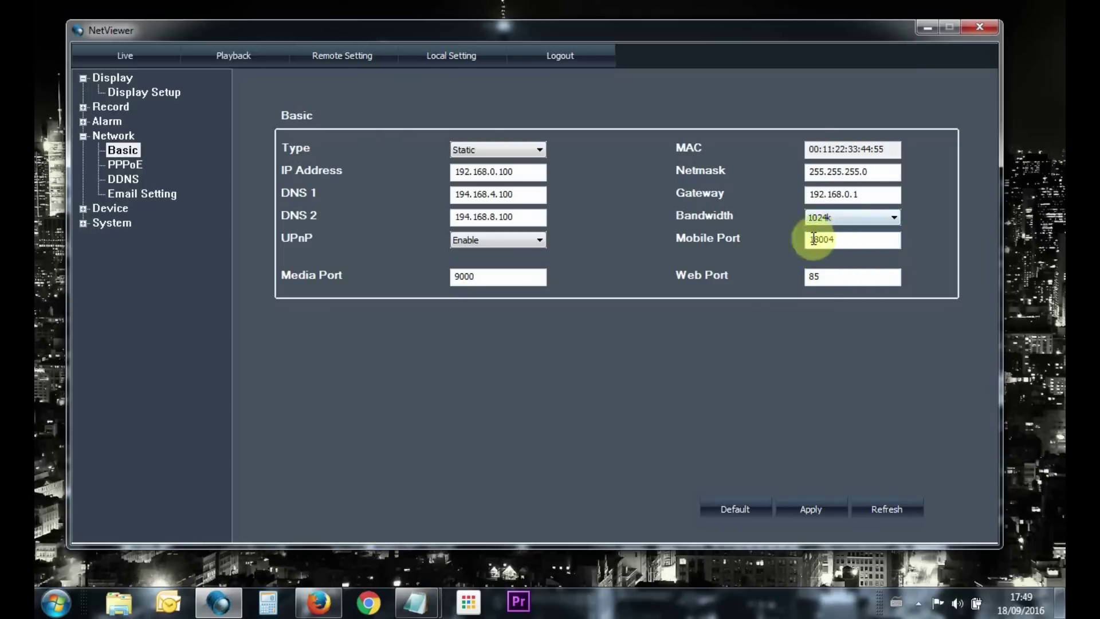
double_click(816, 278)
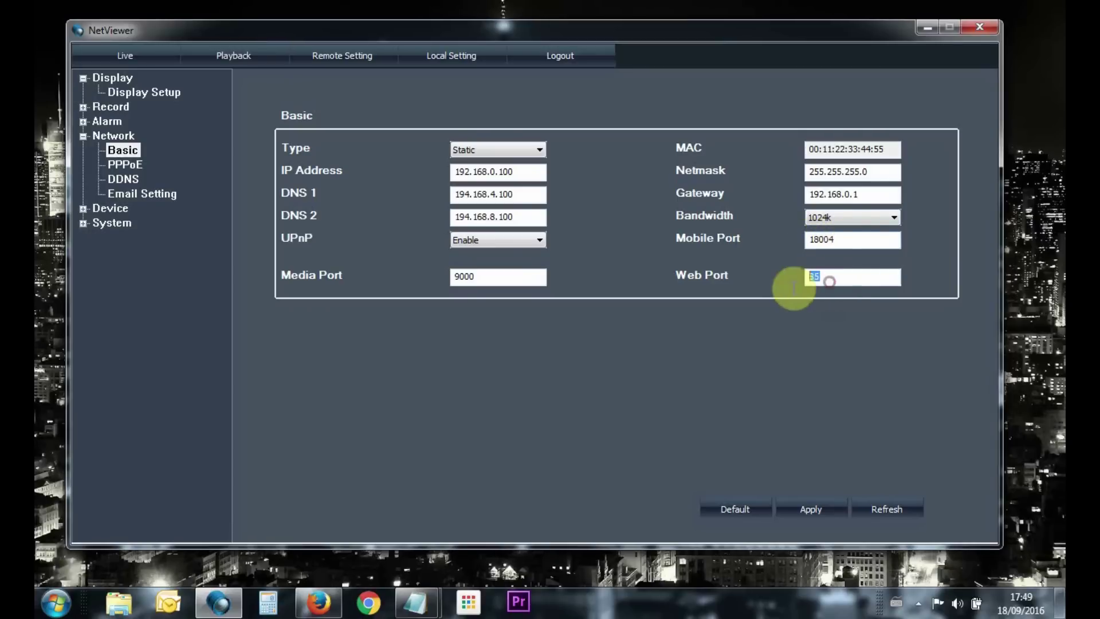
left_click(825, 280)
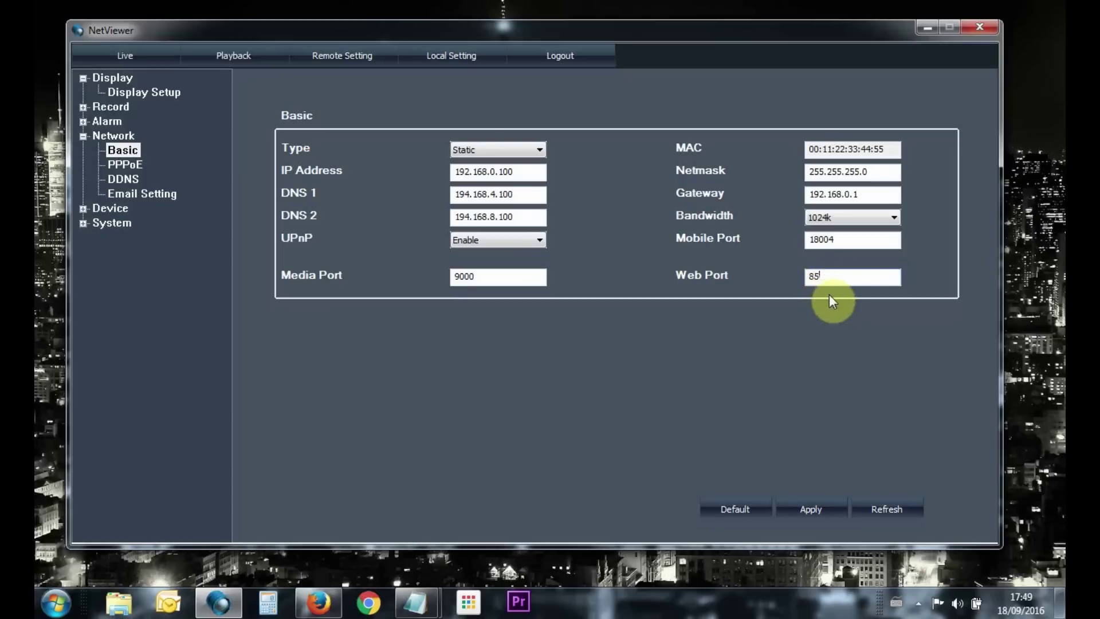
left_click_drag(830, 273, 776, 277)
left_click_drag(849, 241, 774, 235)
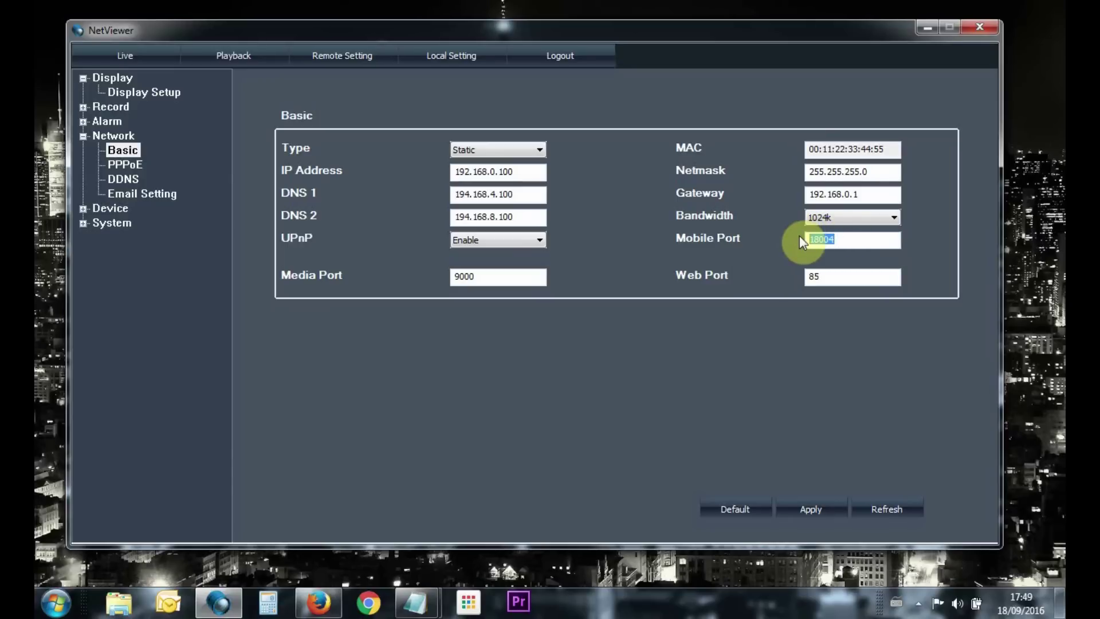
left_click(842, 241)
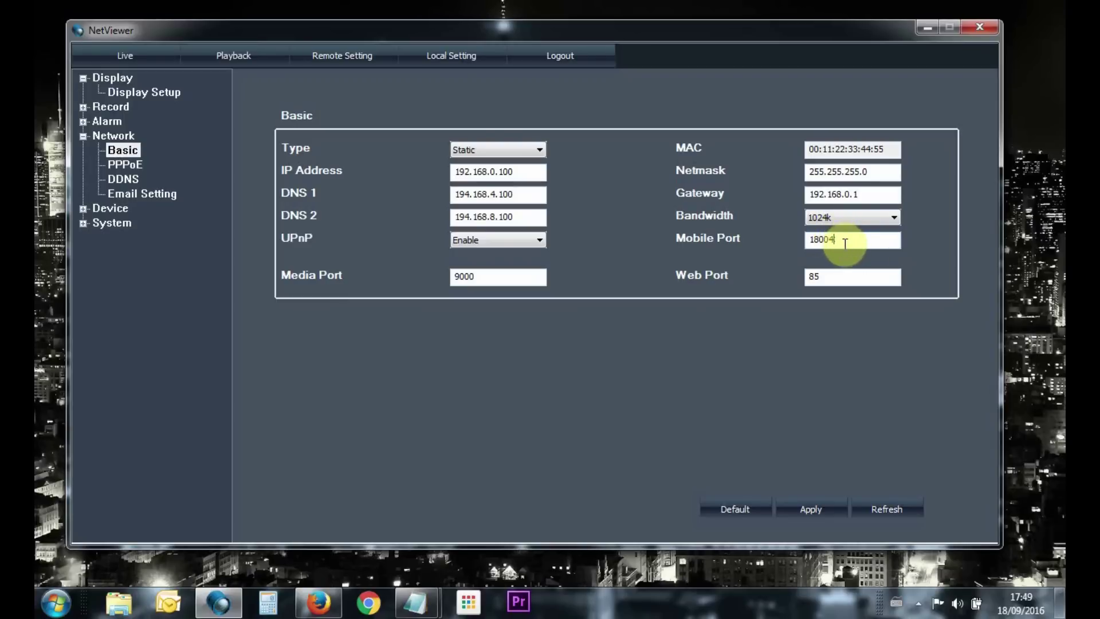
left_click_drag(844, 243, 774, 239)
left_click(848, 242)
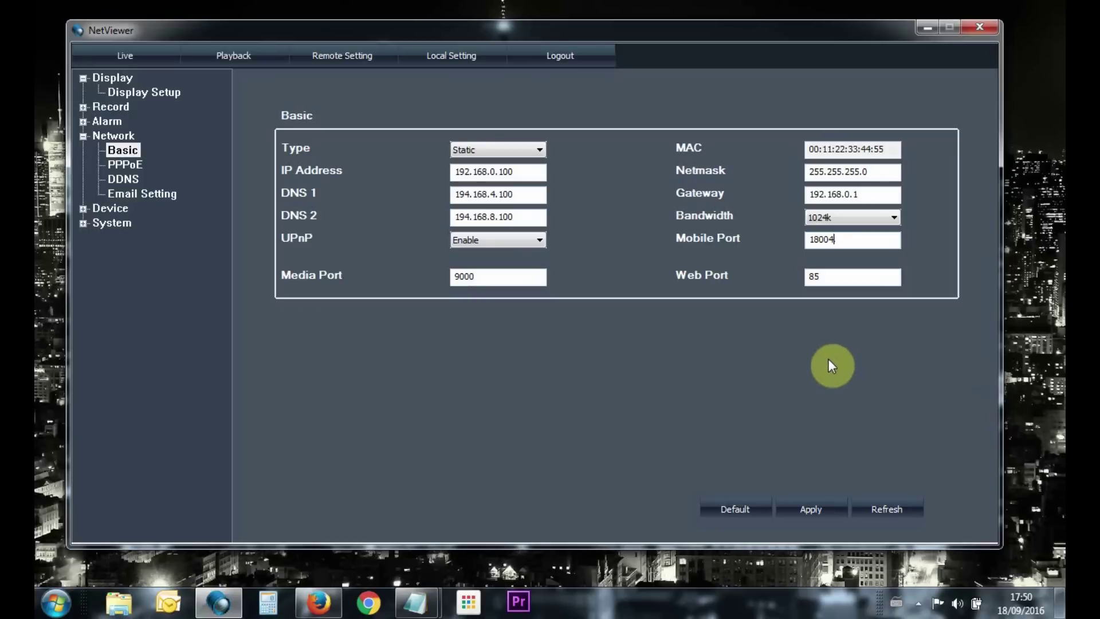
Expand the System settings and open the list of DVR user accounts
left_click(805, 511)
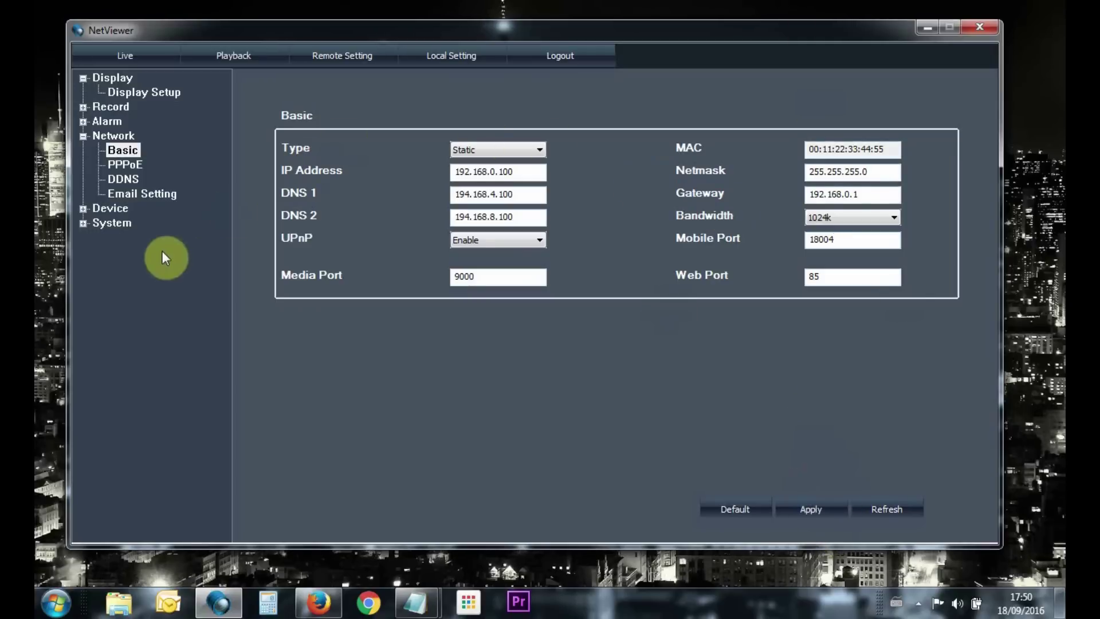
left_click(84, 223)
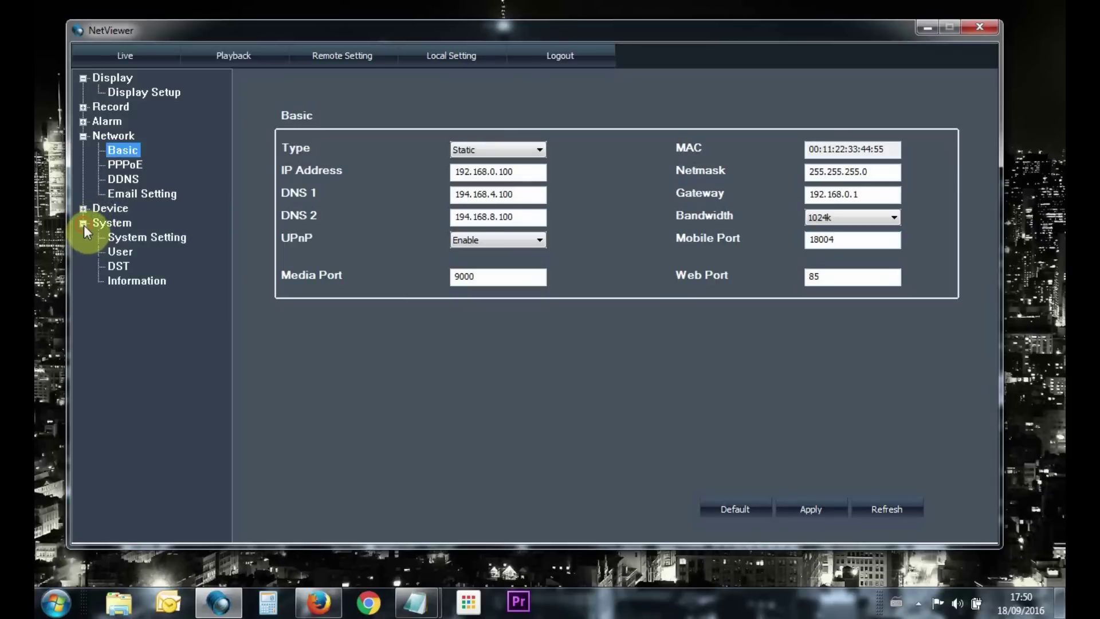
left_click(113, 251)
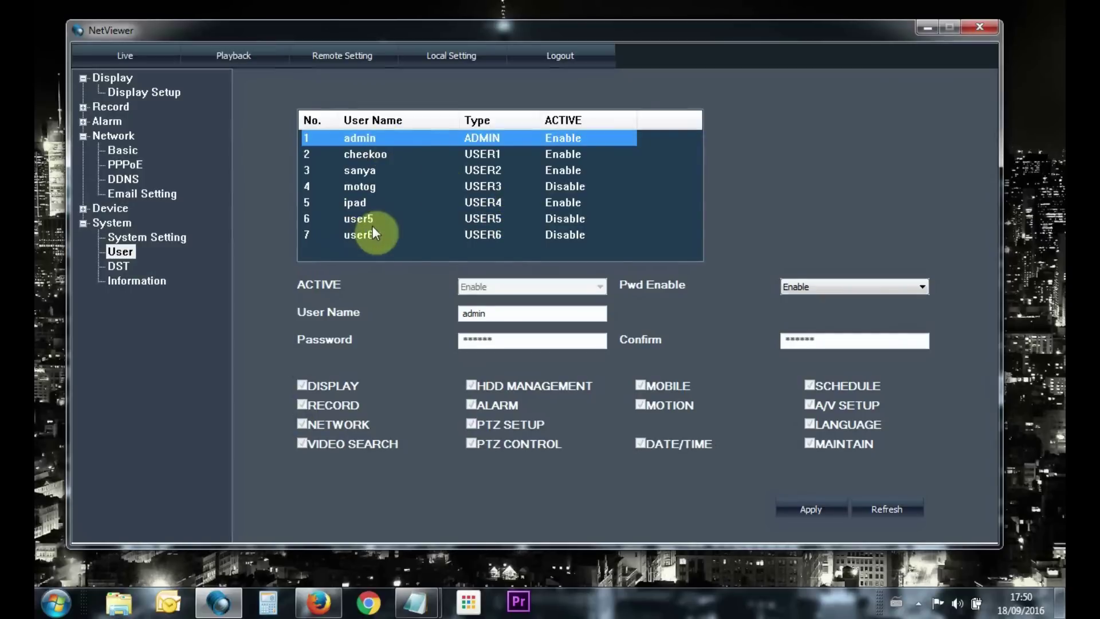
Enable user slot 6, rename user5 to 'test', and enter a password
left_click(356, 217)
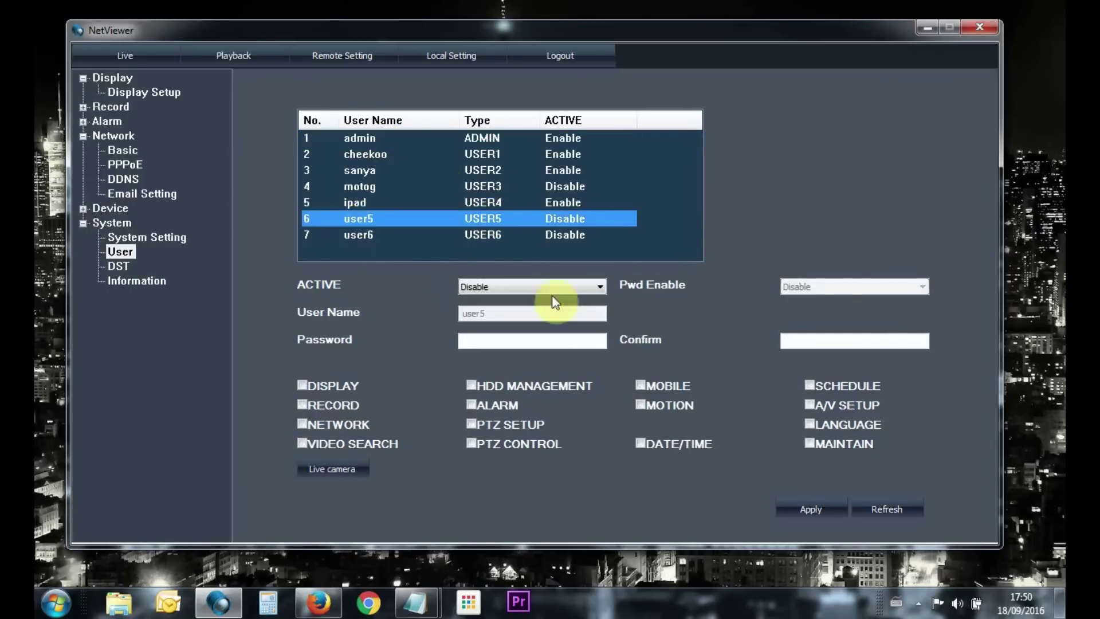
left_click(535, 288)
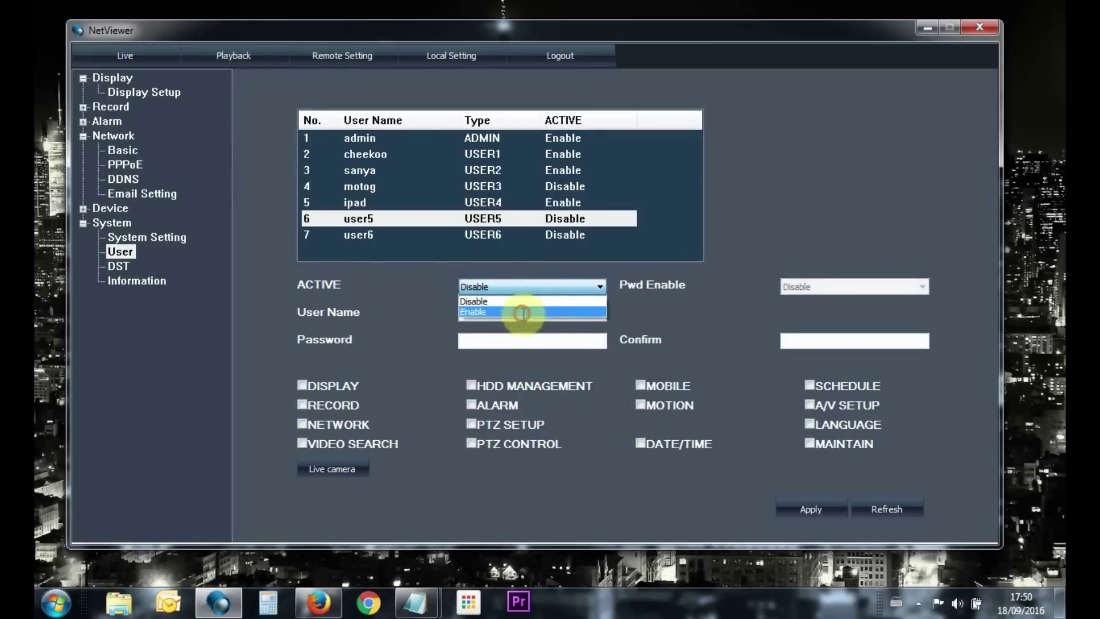
left_click(524, 313)
double_click(523, 313)
type("fdgd")
left_click_drag(482, 314, 467, 312)
key("BackSpace")
key("BackSpace")
type("test")
key("Tab")
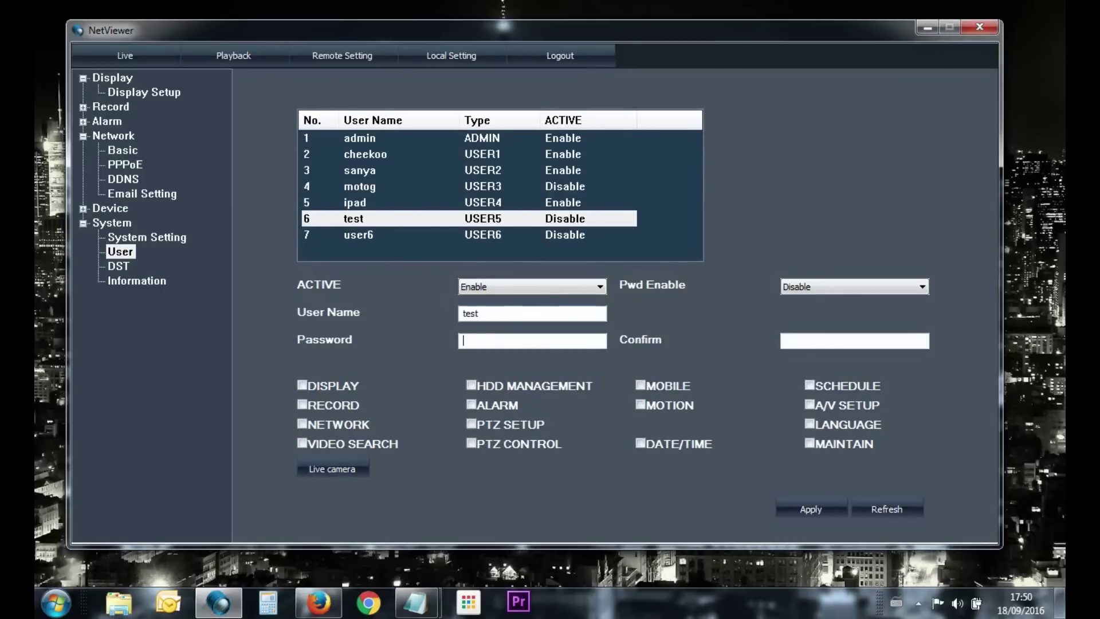
type("1234")
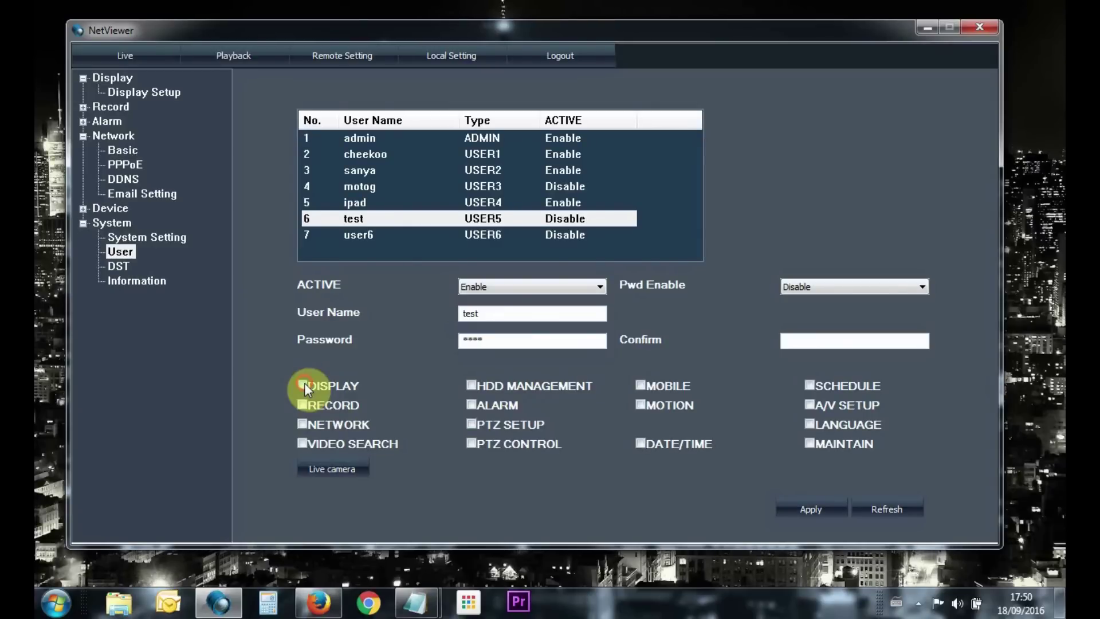
Tick the display and network permissions for test, then clear all permissions again
left_click(301, 385)
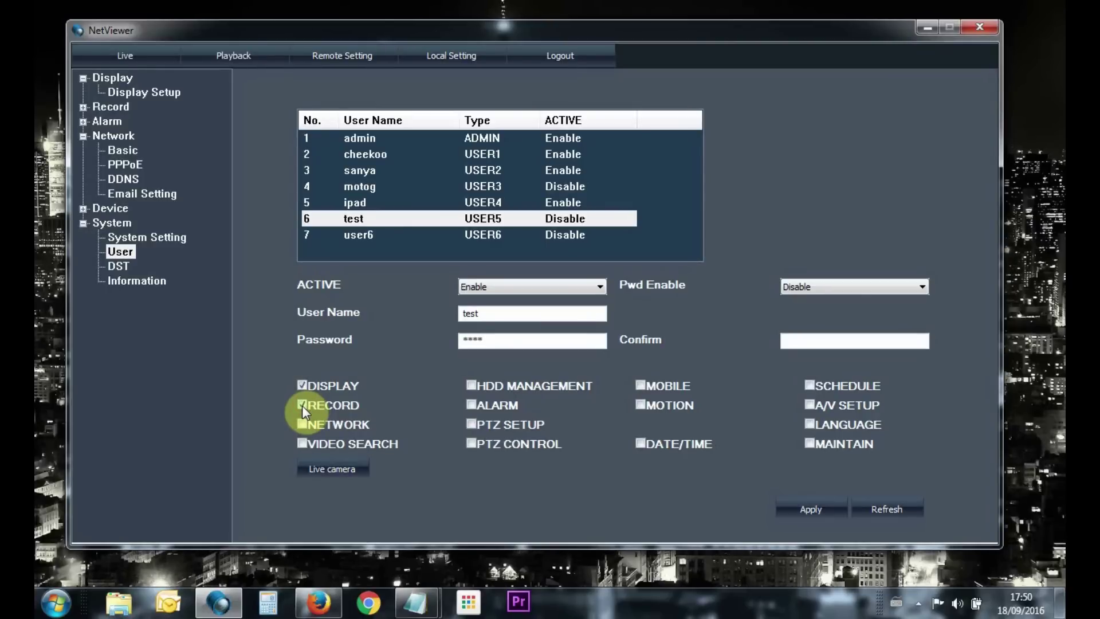
left_click(302, 425)
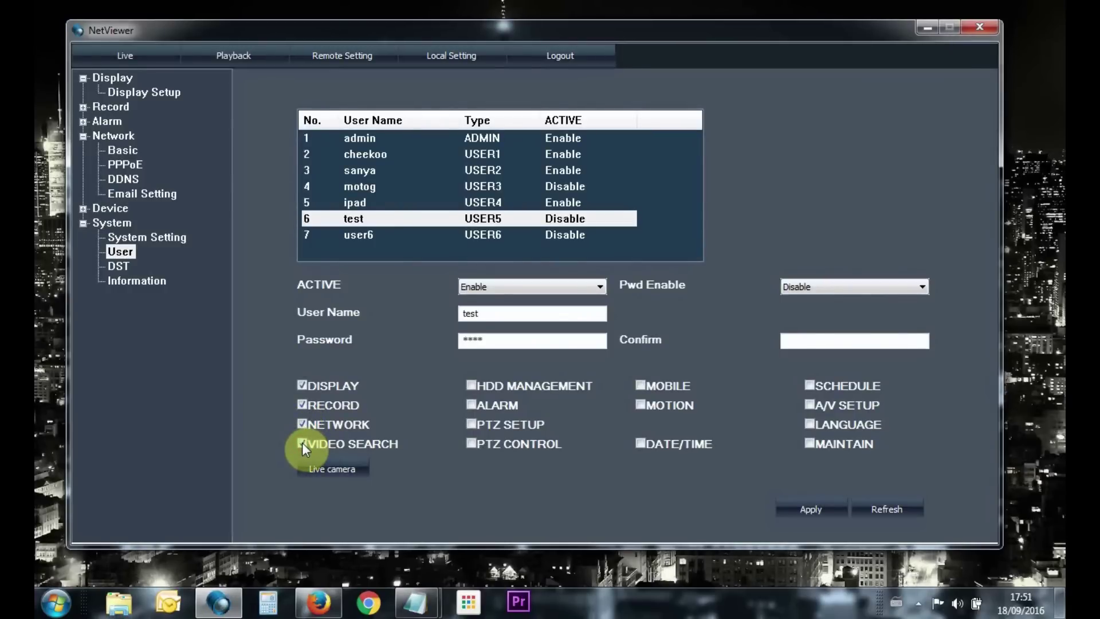
left_click(472, 406)
left_click(471, 386)
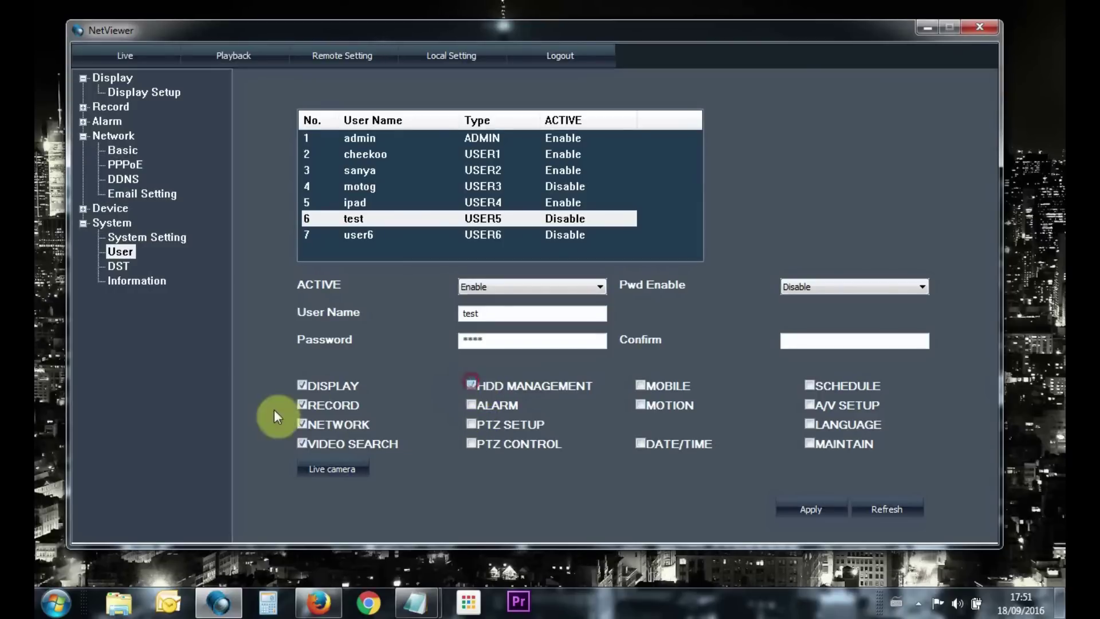
left_click(302, 405)
left_click(301, 425)
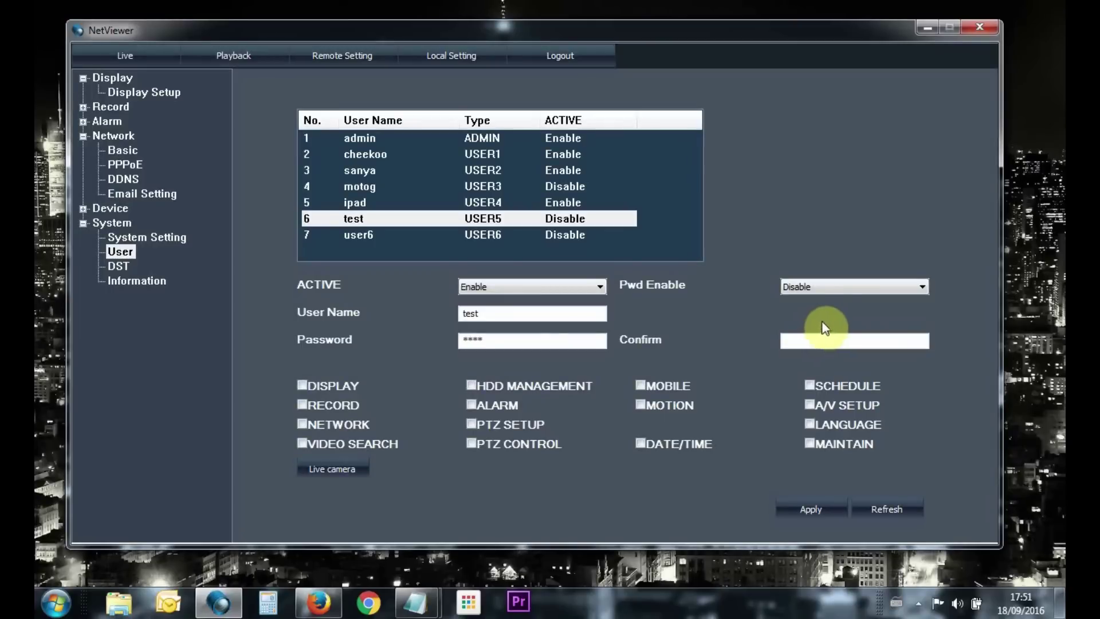
Set Pwd Enable to Enable then back to Disable, and apply the test user's settings
left_click(843, 285)
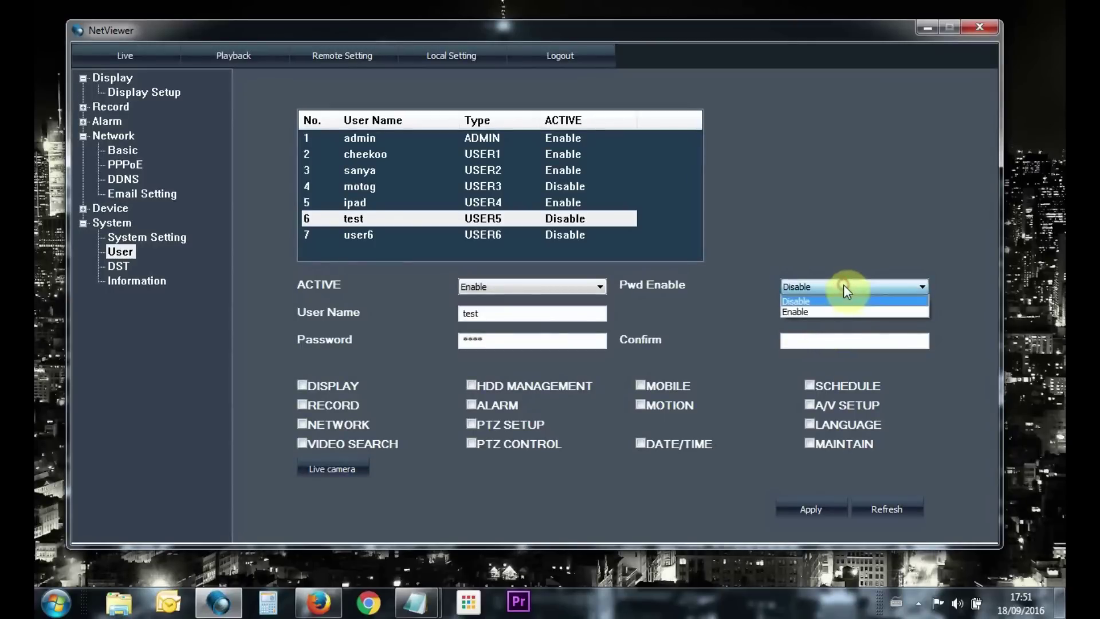
left_click(815, 313)
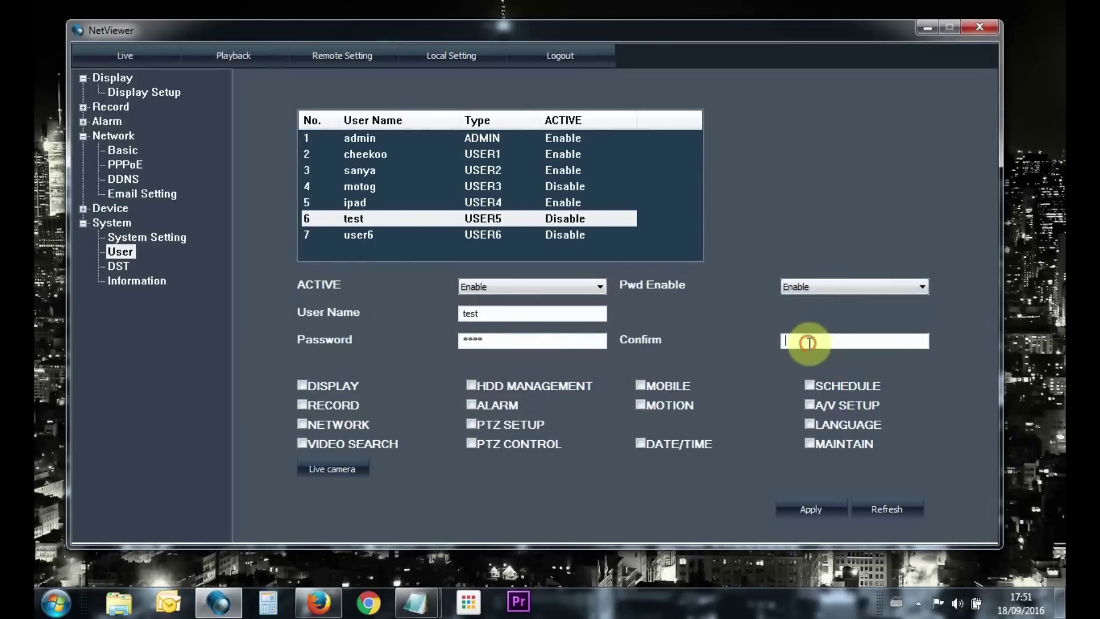
left_click(845, 282)
left_click(807, 301)
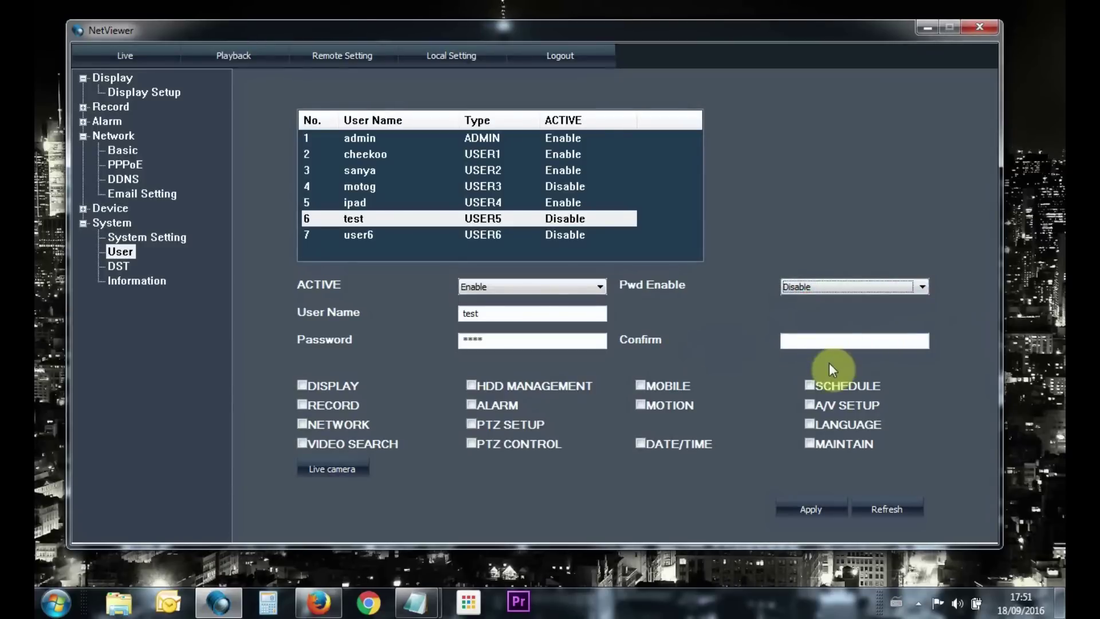
left_click(815, 507)
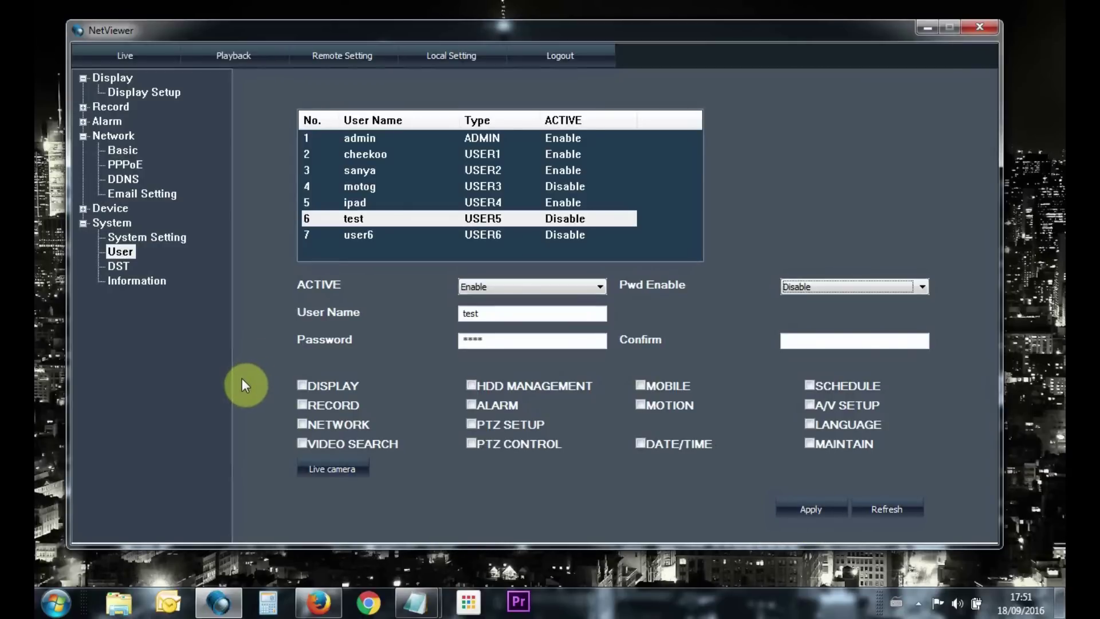
Minimize NetViewer and bring up the Firefox window from the taskbar
left_click(925, 29)
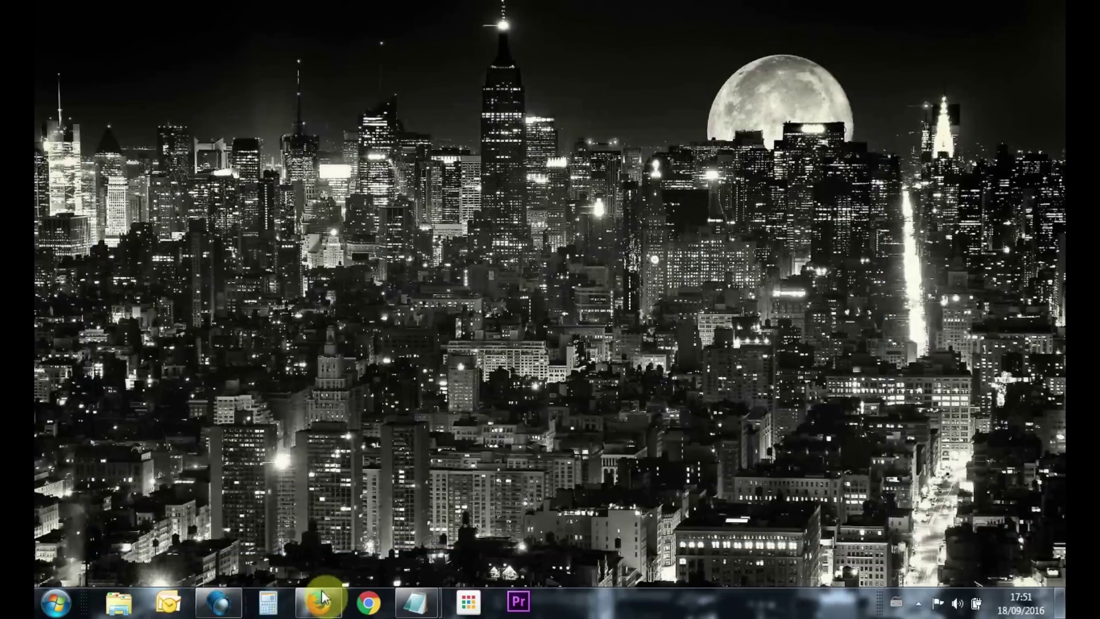
mouse_move(324, 605)
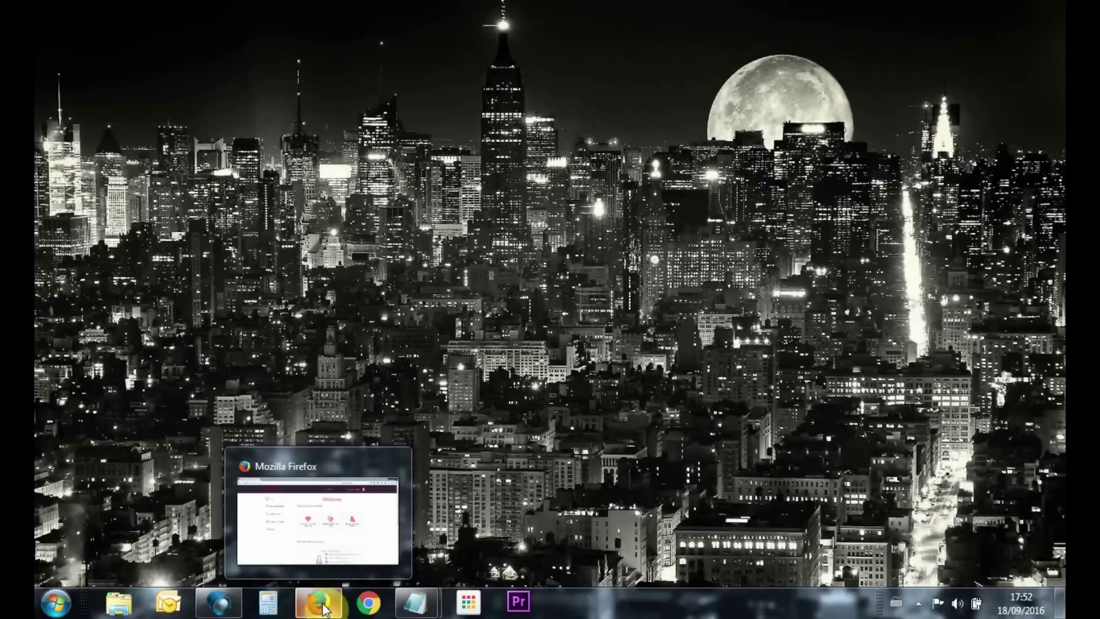
Bring Firefox forward and expand Advanced settings and Security in the Virgin Media Hub sidebar
left_click(324, 609)
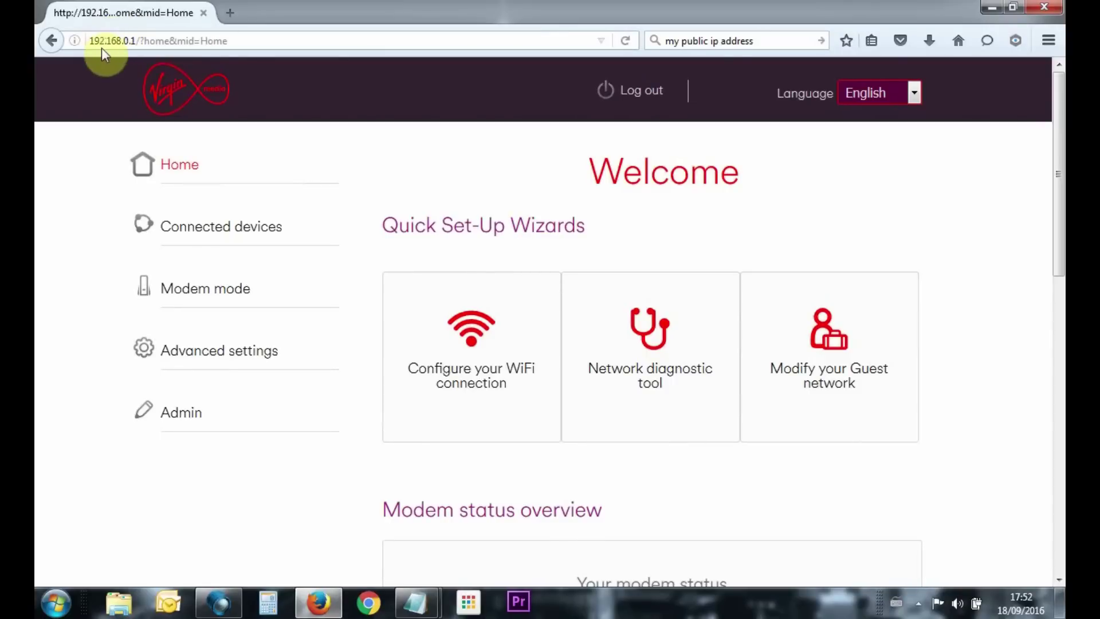
left_click(228, 356)
scroll(228, 356, "down", 6)
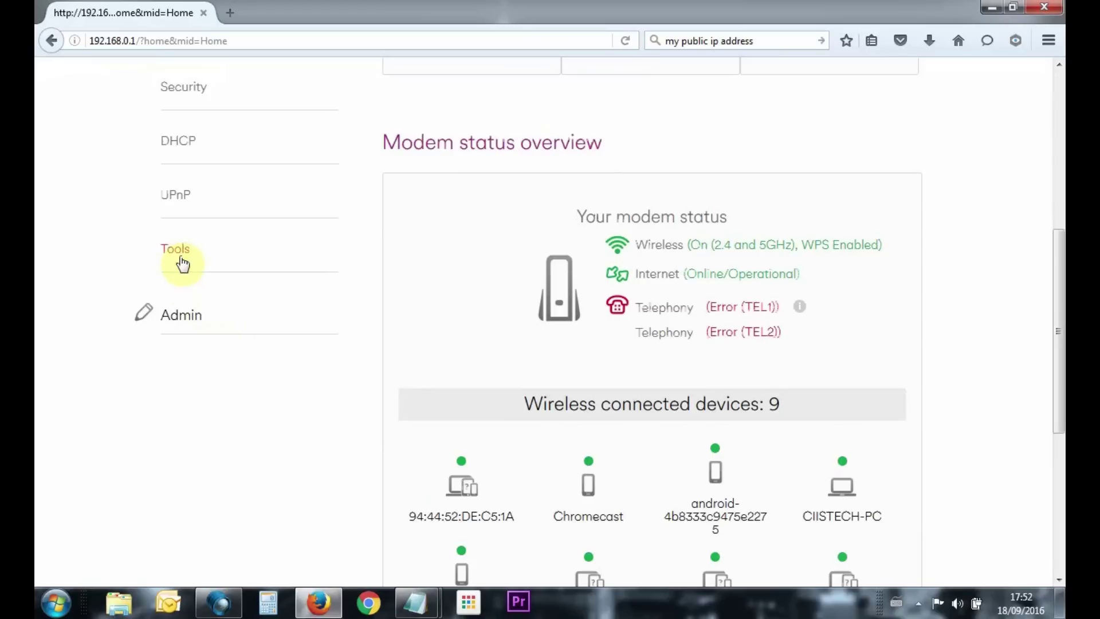
left_click(182, 261)
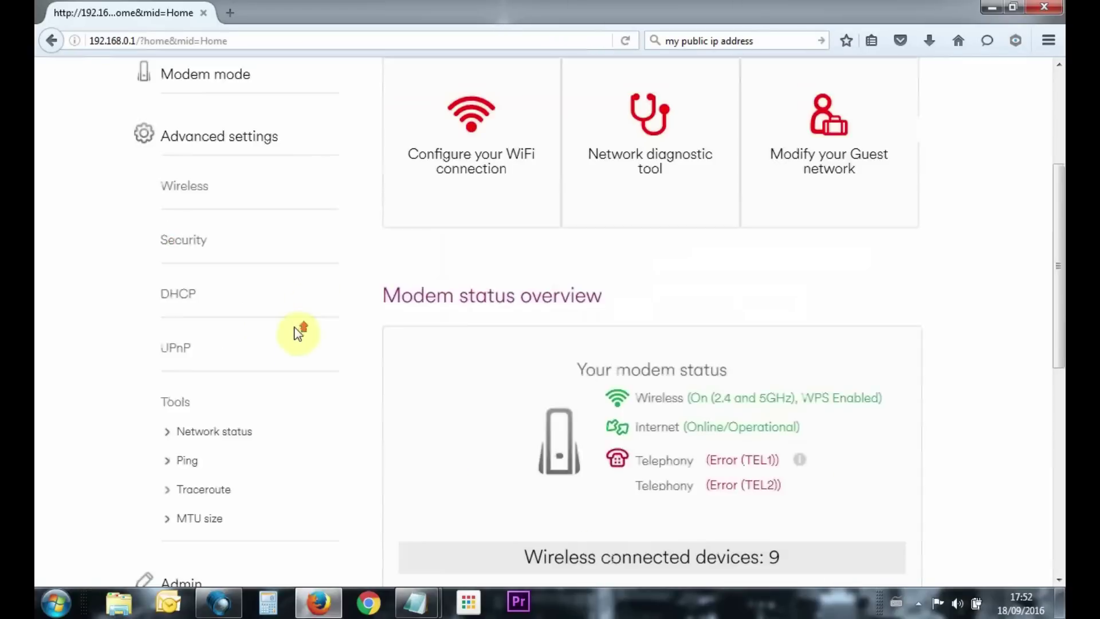
scroll(298, 334, "up", 1)
left_click(186, 273)
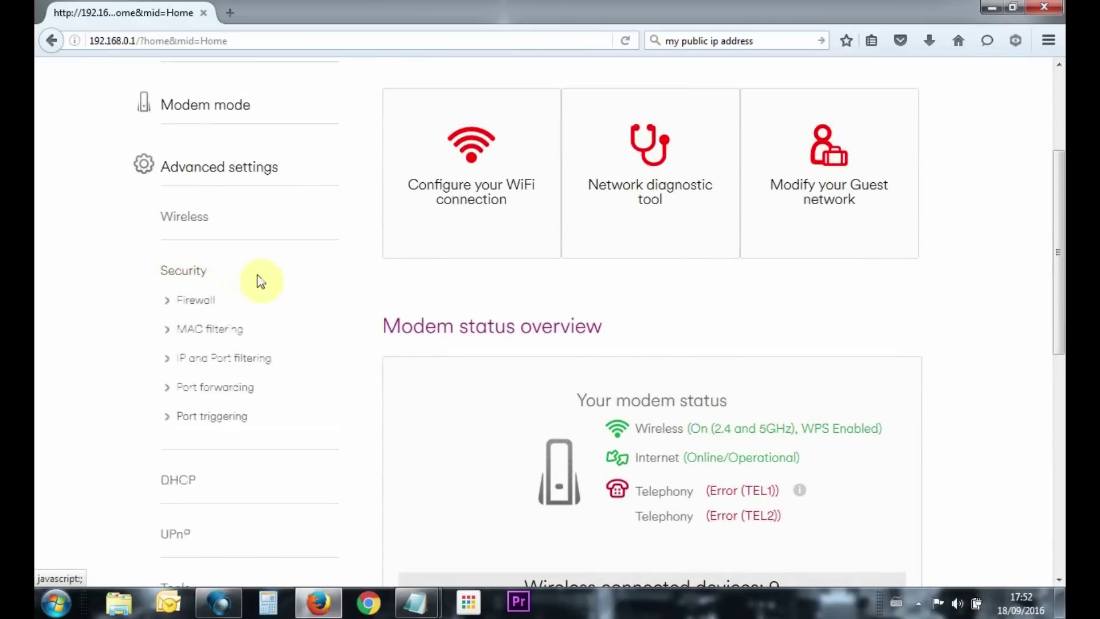
Open Port forwarding and enter Local IP 192.168.0.100 with local start port 18004
left_click(223, 390)
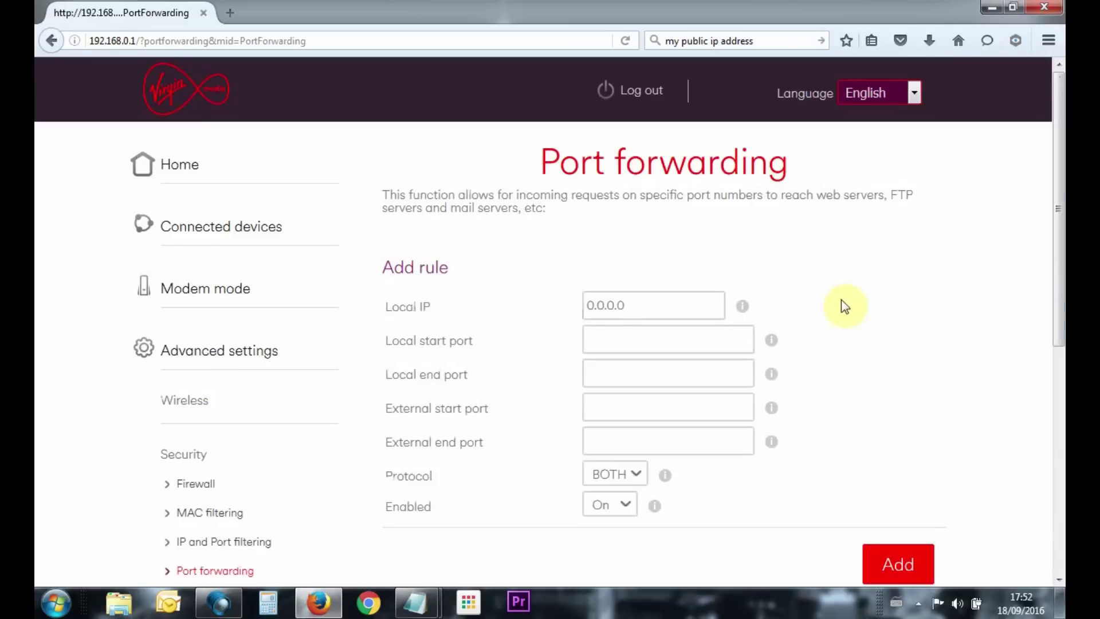
scroll(762, 283, "down", 3)
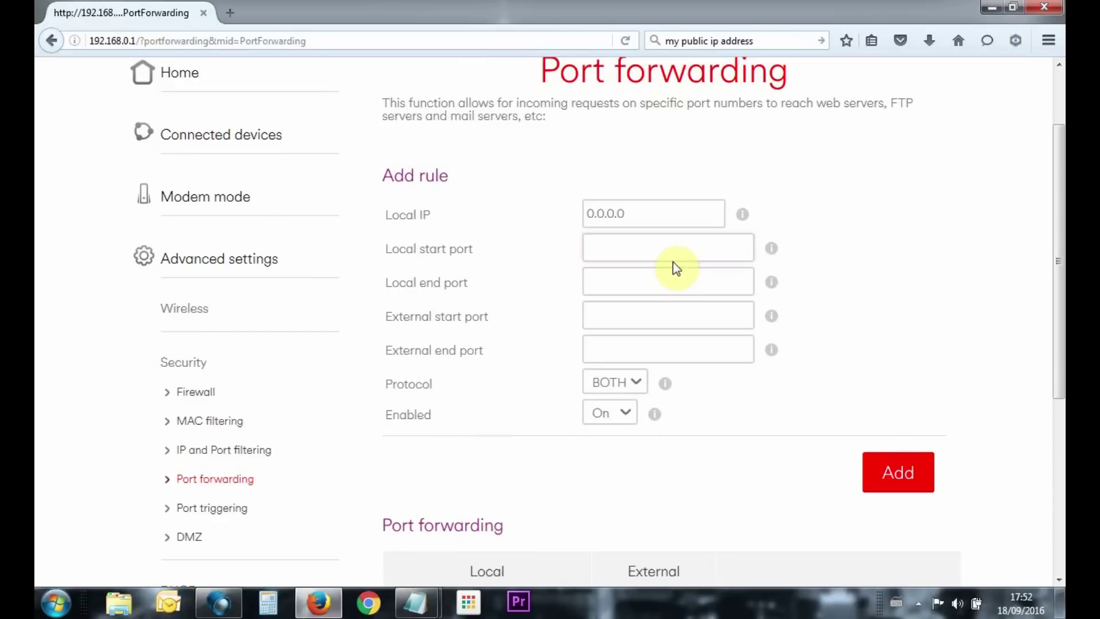
left_click(663, 207)
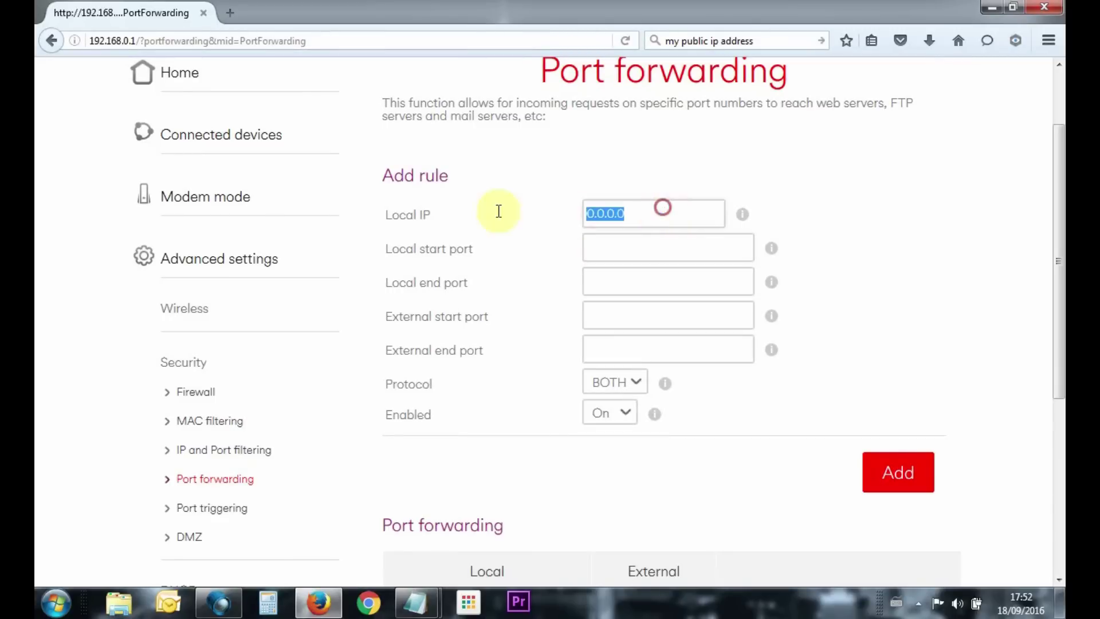
type("192.168")
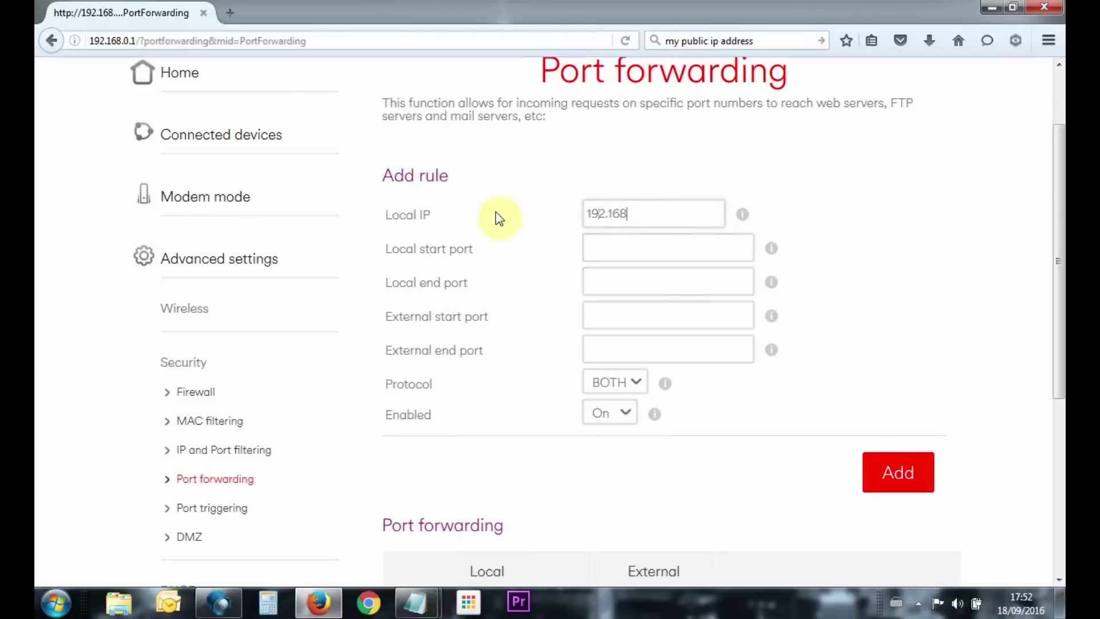
type(".0.100")
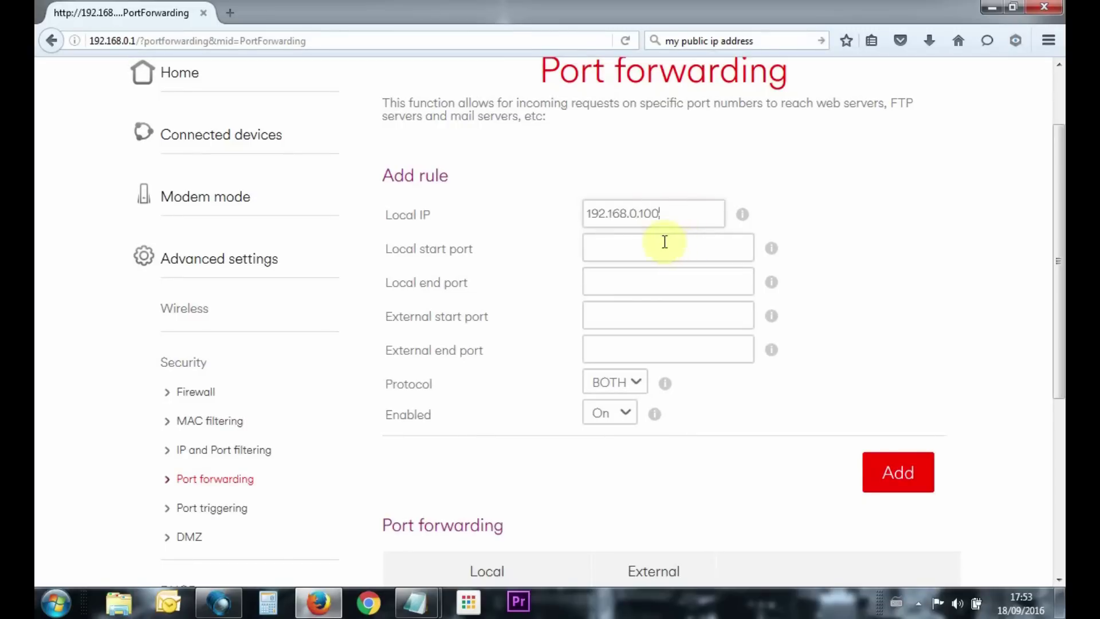
left_click(634, 246)
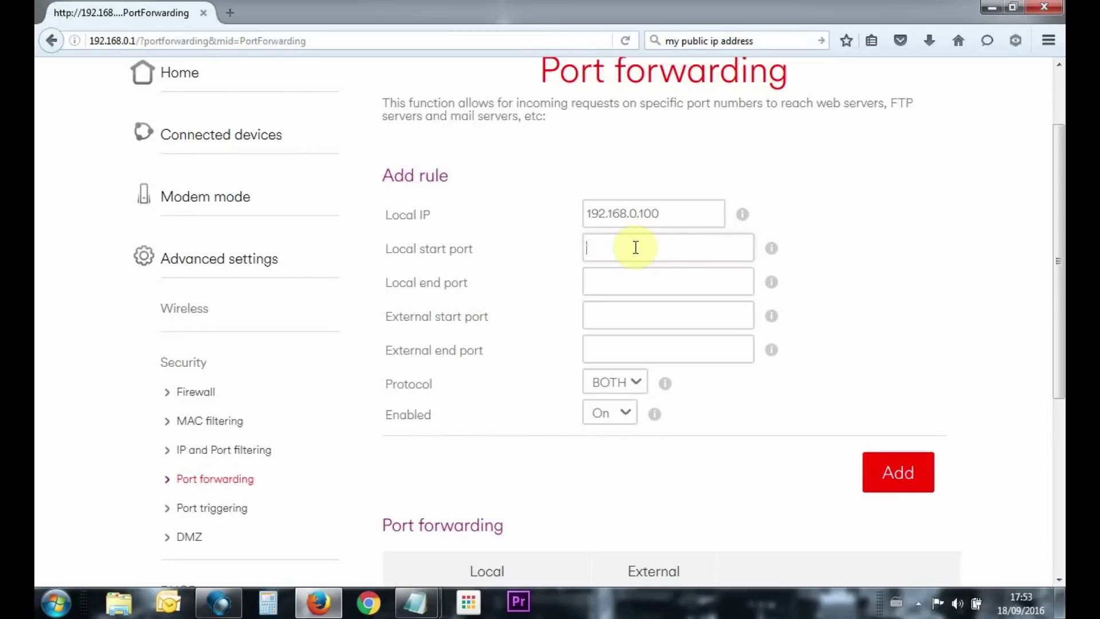
type("18004")
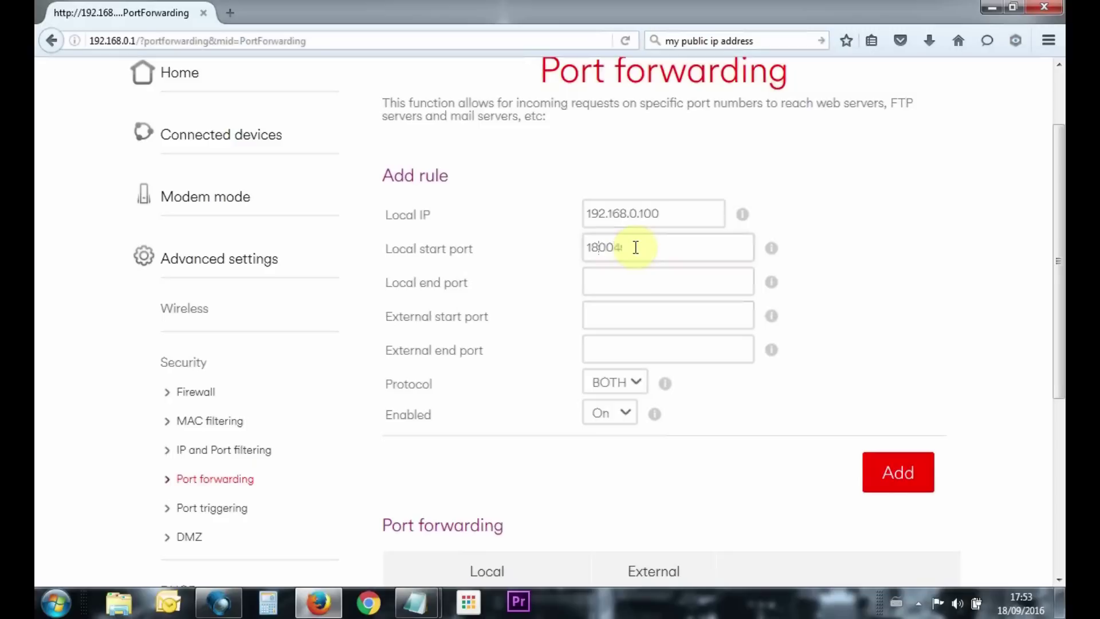
Restore NetViewer's Network Basic page and check mobile port 18004, media port 9000, web port 85, IP 192.168.0.100
left_click(227, 605)
left_click(122, 150)
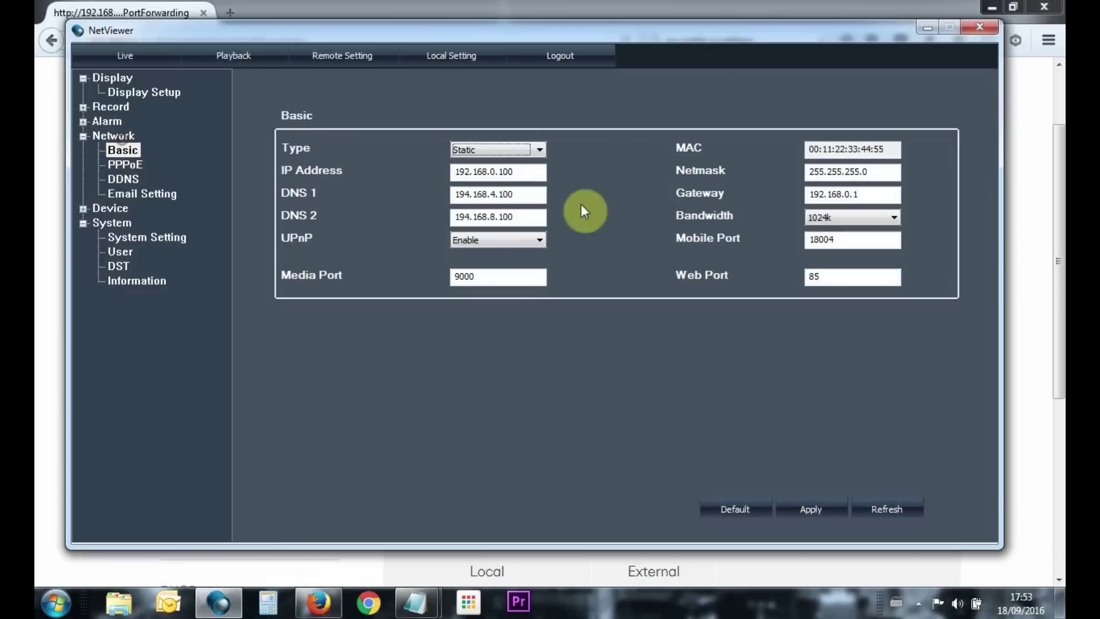
left_click_drag(858, 235, 796, 243)
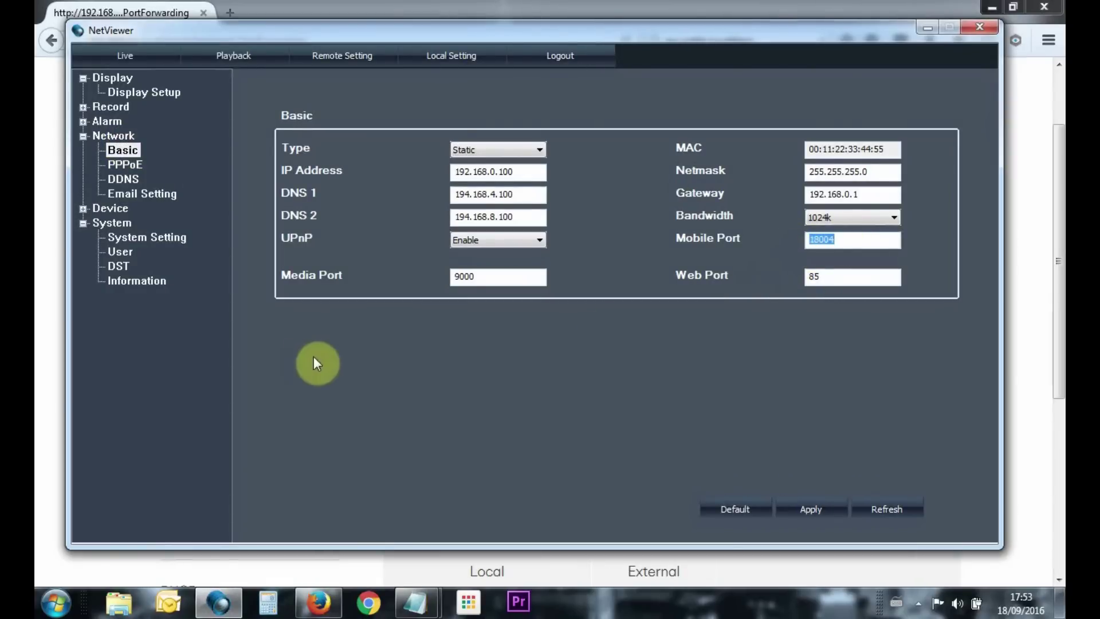
left_click_drag(491, 277, 428, 275)
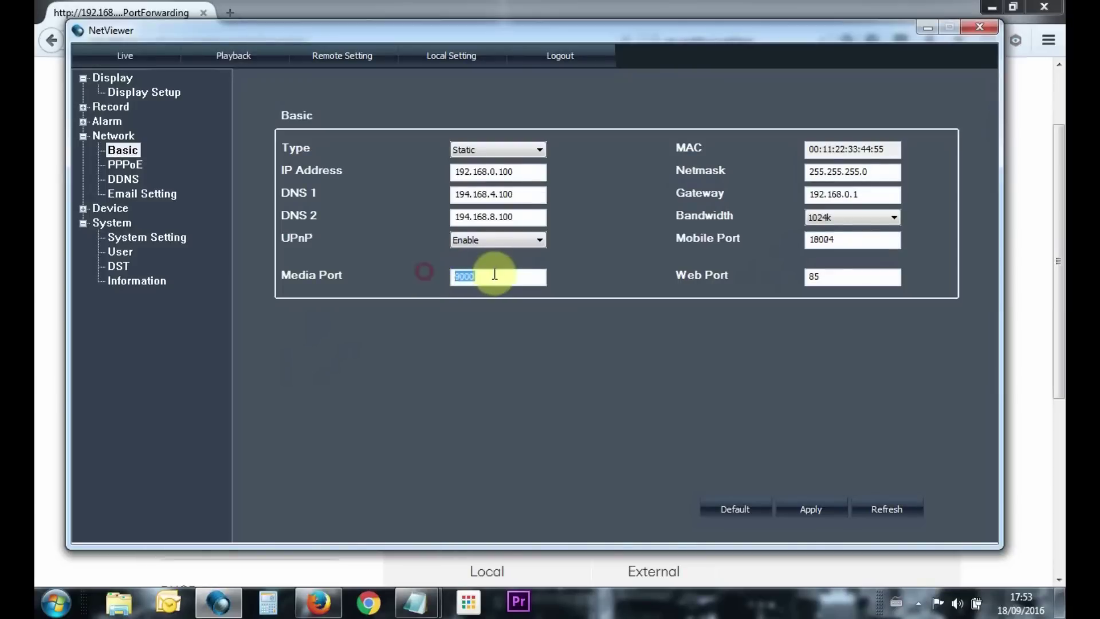
left_click_drag(838, 275, 807, 277)
left_click(824, 276)
left_click(461, 277)
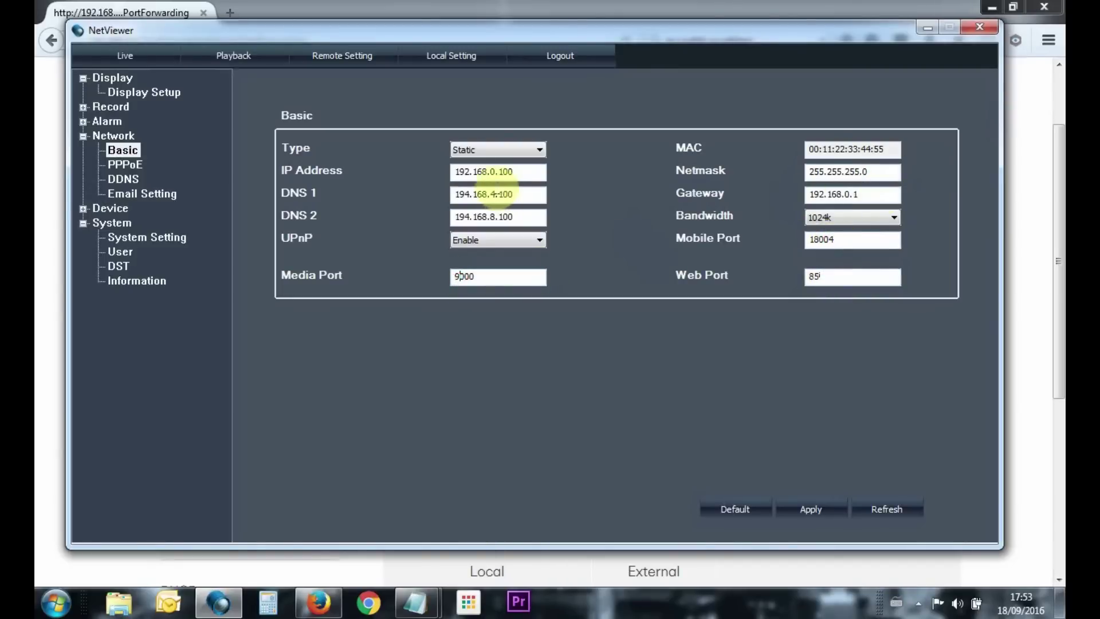
left_click_drag(521, 172, 454, 170)
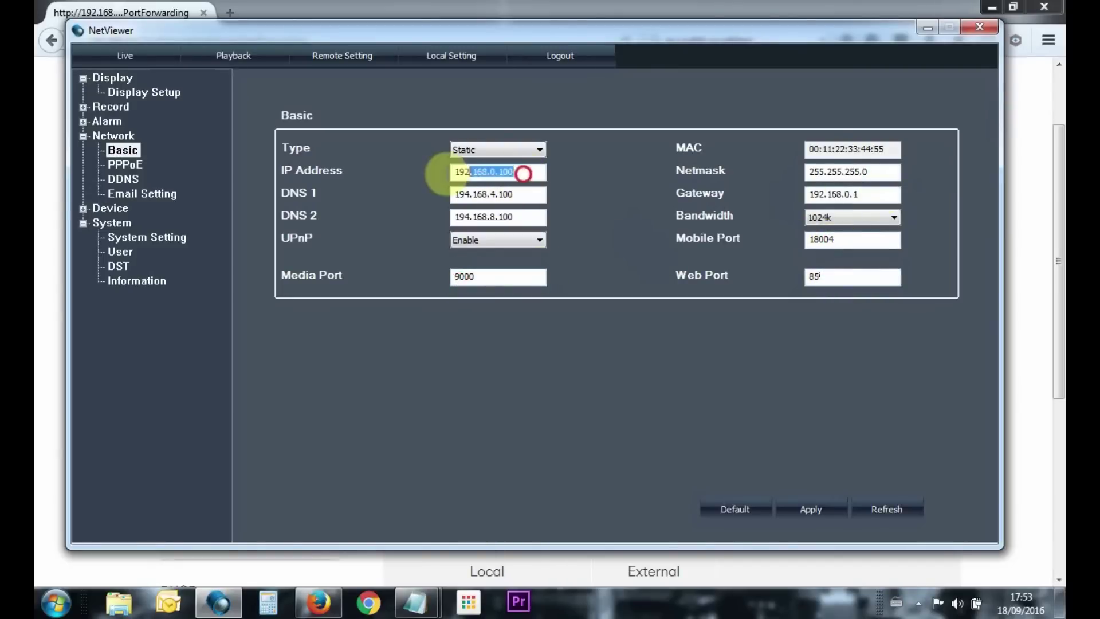
Return to the router's Add rule form and enter local end port 18004
left_click(317, 603)
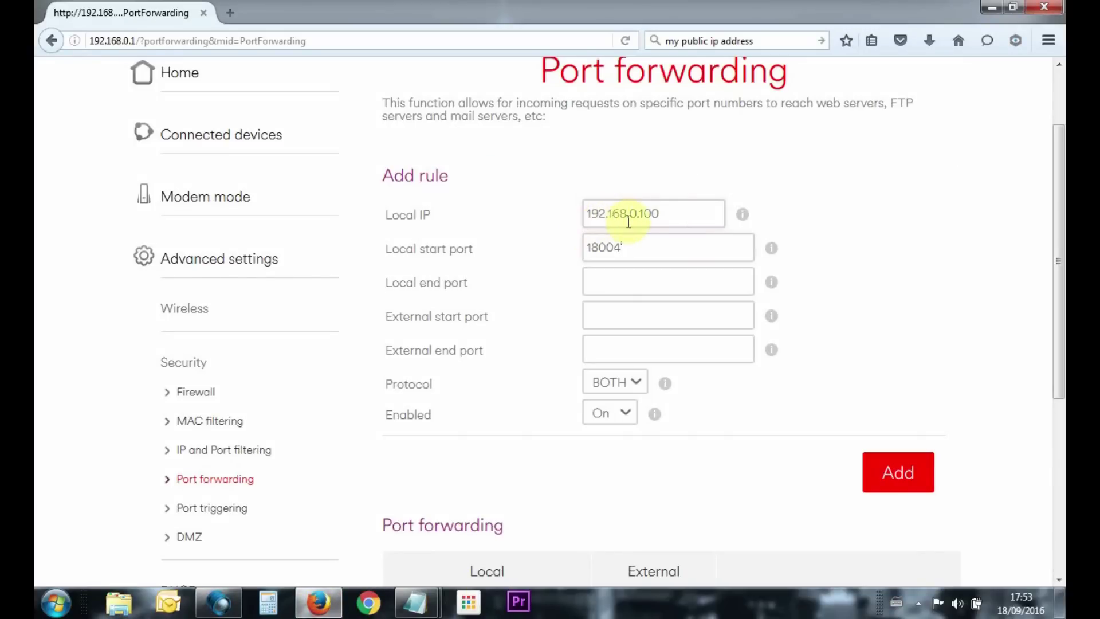
left_click(595, 284)
type("18004")
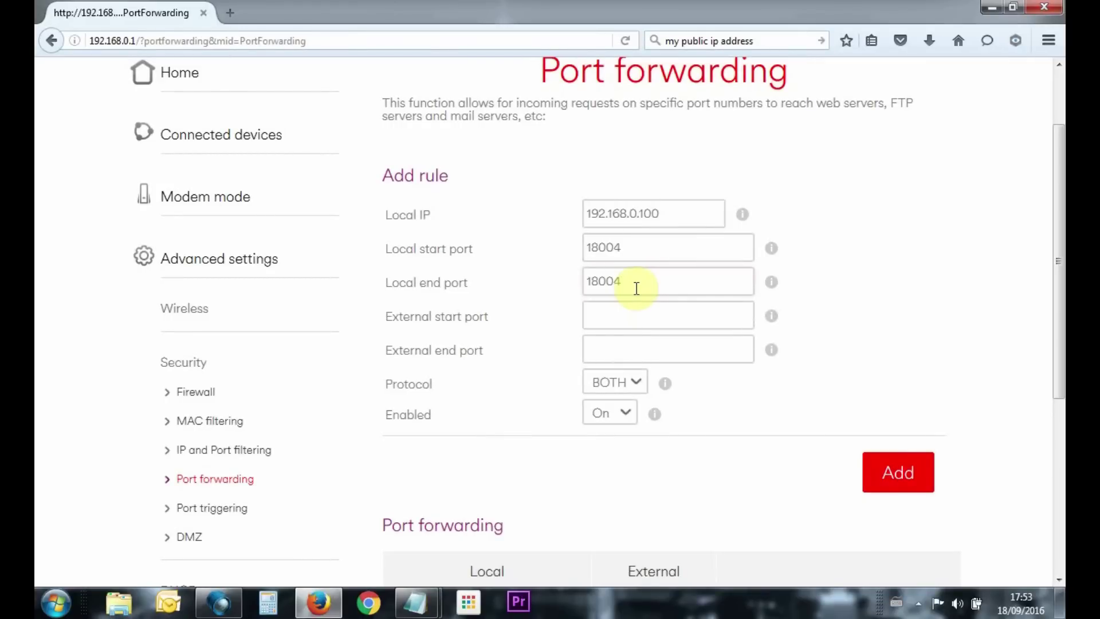
key("BackSpace")
type("6")
key("BackSpace")
type("4")
Enter external start port 18004, keep protocol BOTH and confirm the rule is On
left_click(606, 314)
type("18004")
left_click(603, 347)
type("18004")
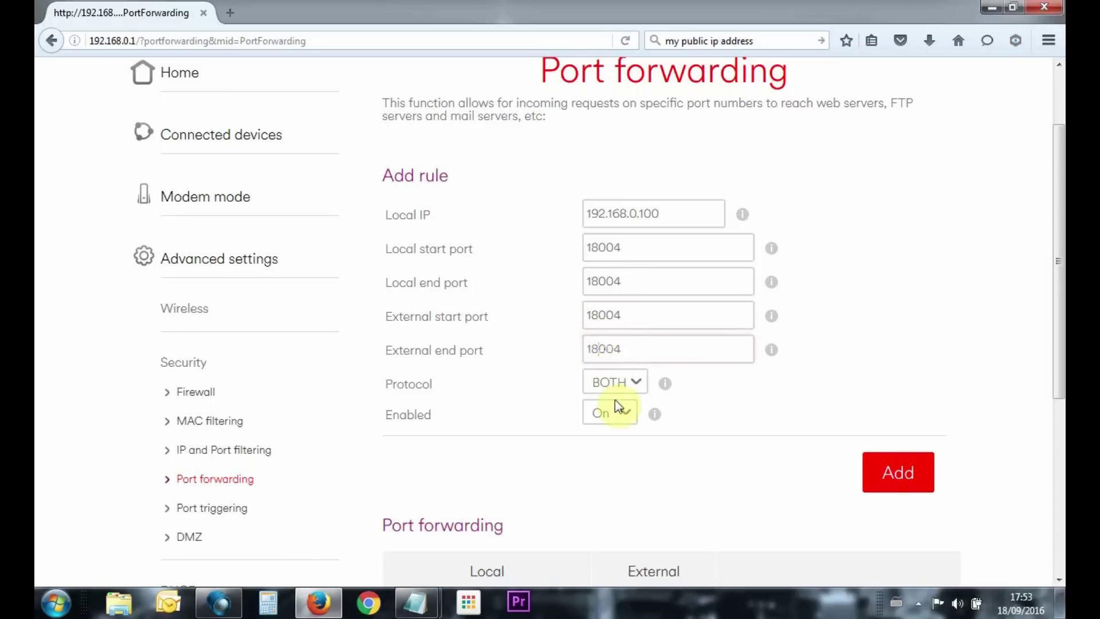
left_click(632, 383)
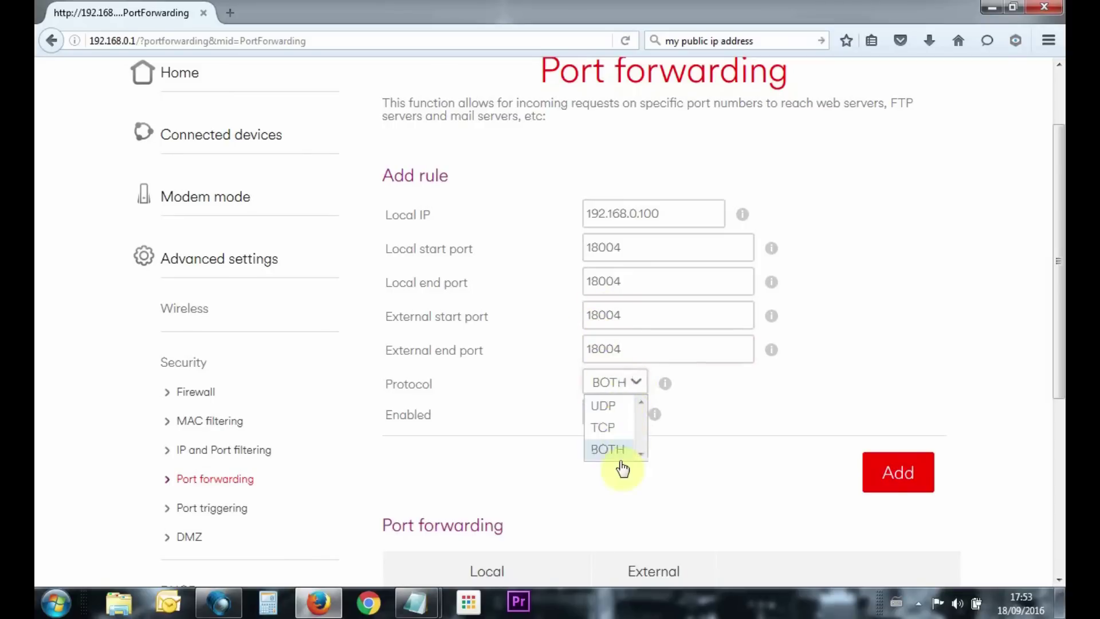
left_click(619, 454)
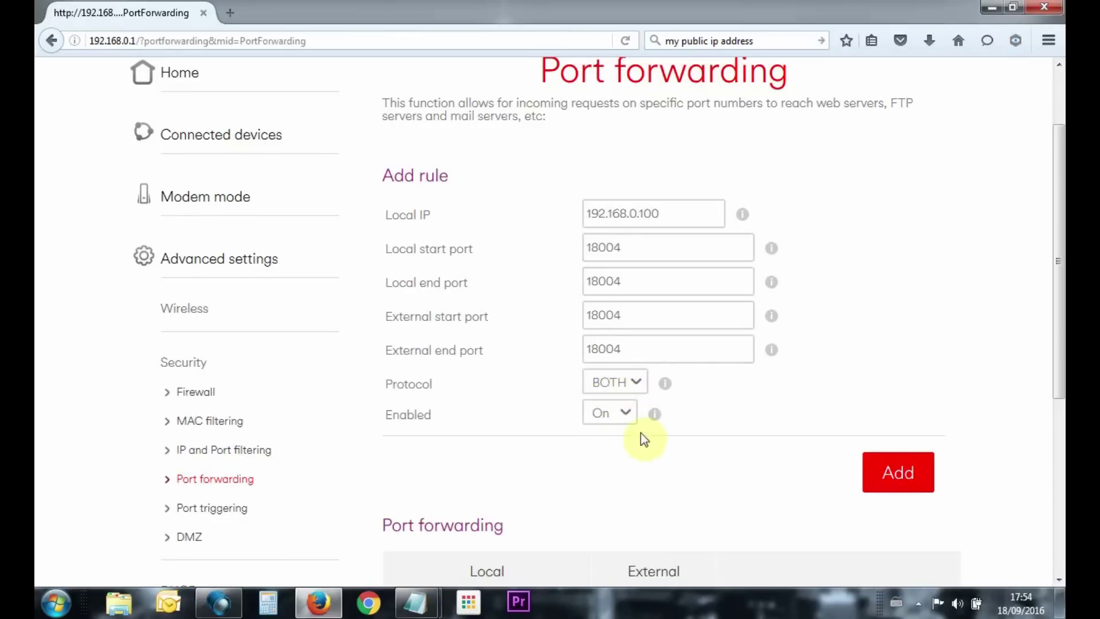
left_click(625, 419)
Add the 18004 rule for 192.168.0.100 and verify the table also lists 9000 and 85
left_click(624, 414)
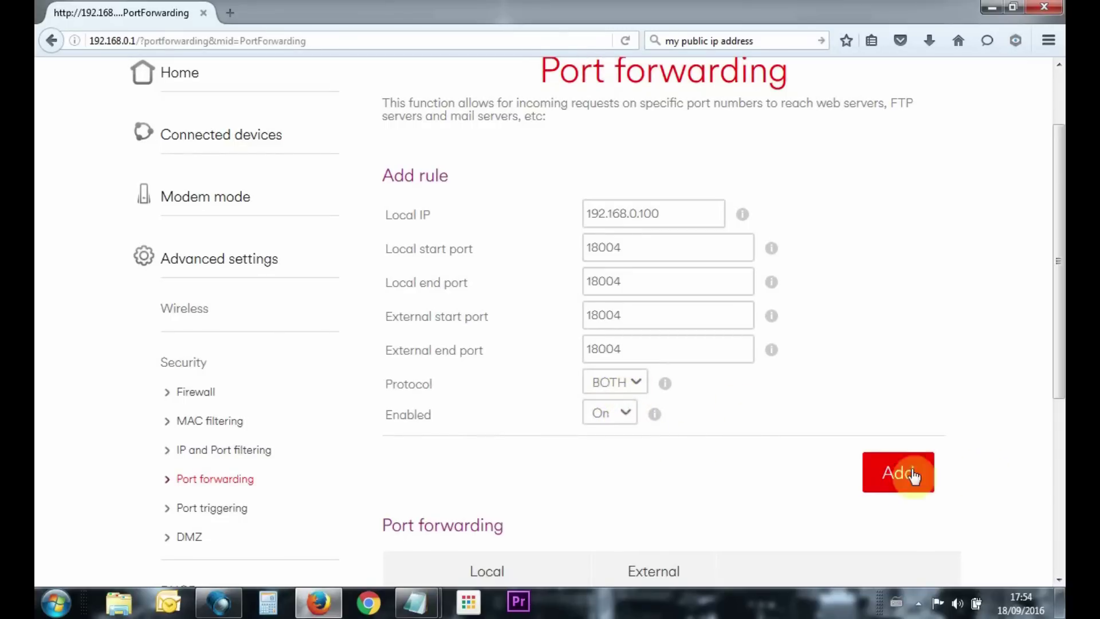
left_click_drag(1060, 330, 1060, 492)
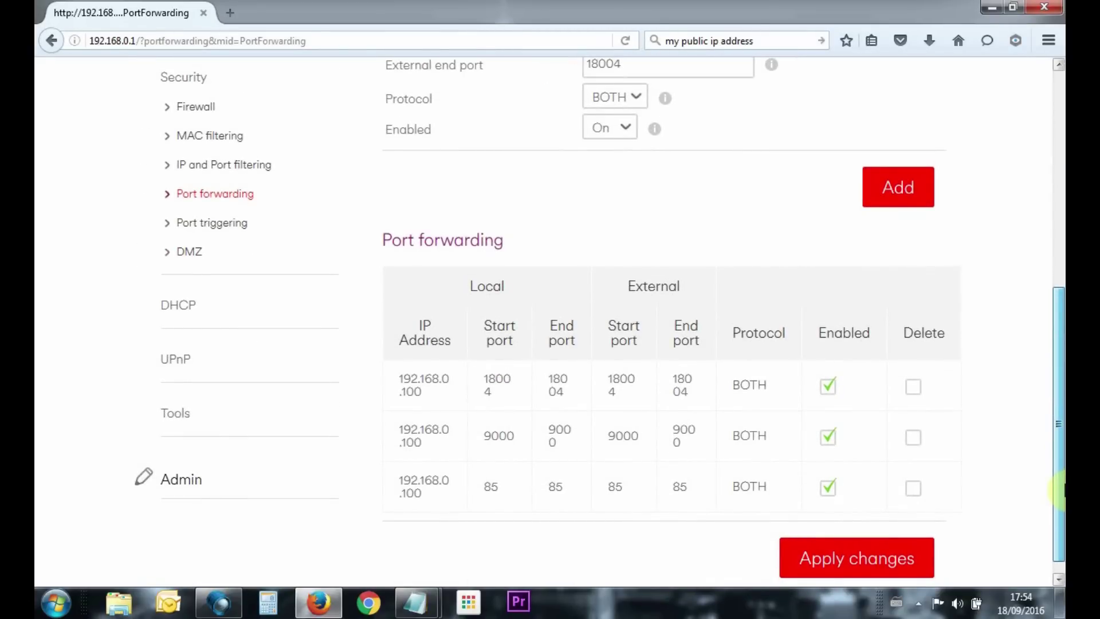
left_click_drag(1061, 492, 1061, 493)
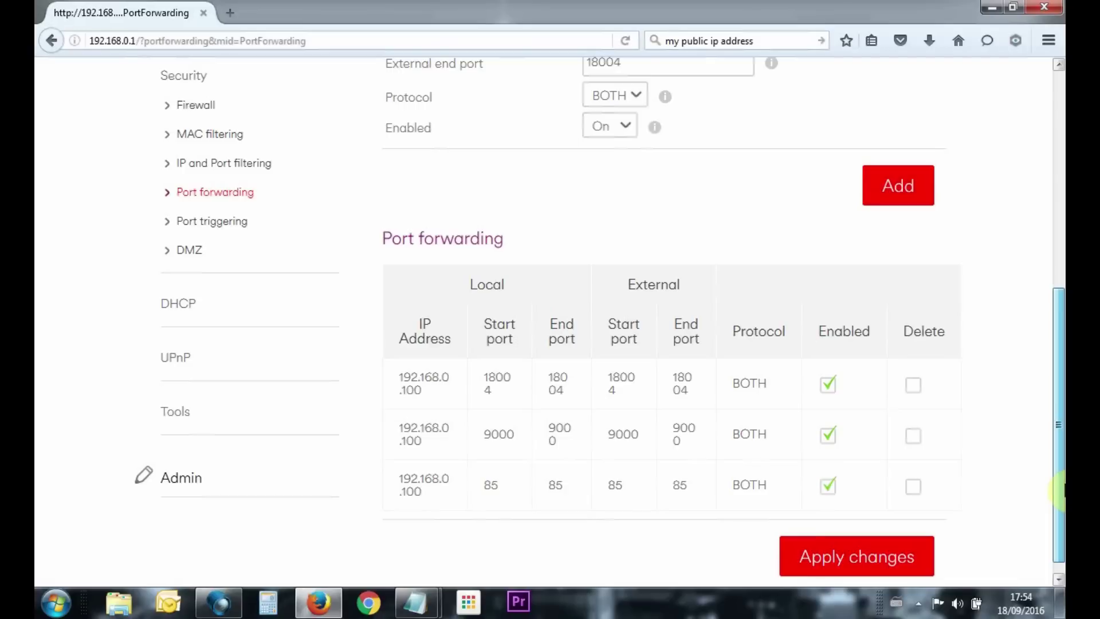
left_click_drag(1061, 492, 1043, 287)
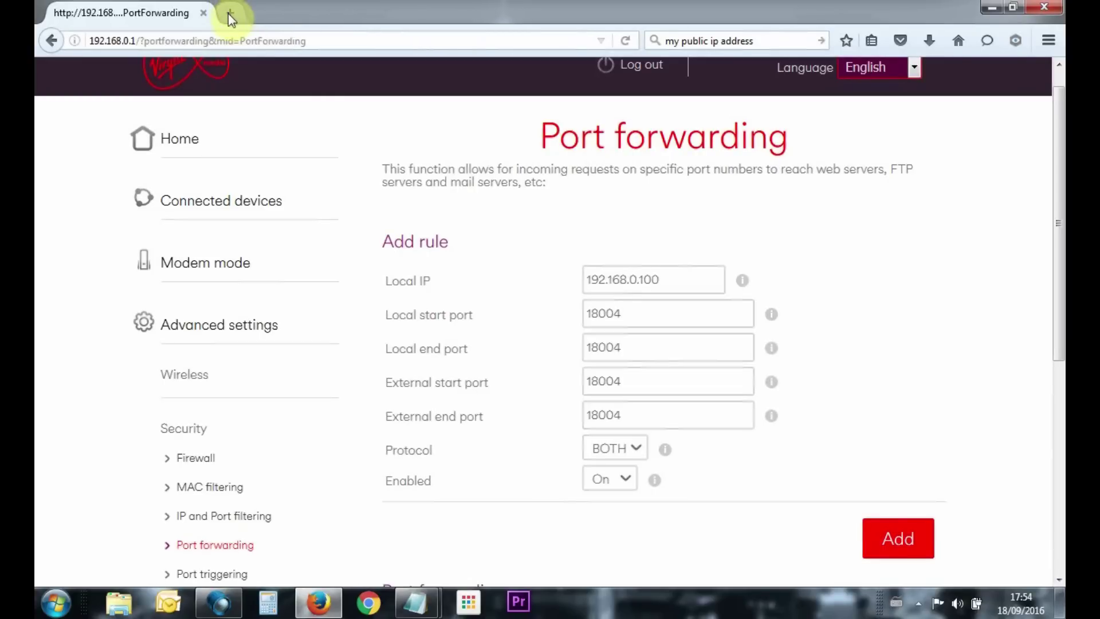
left_click(231, 17)
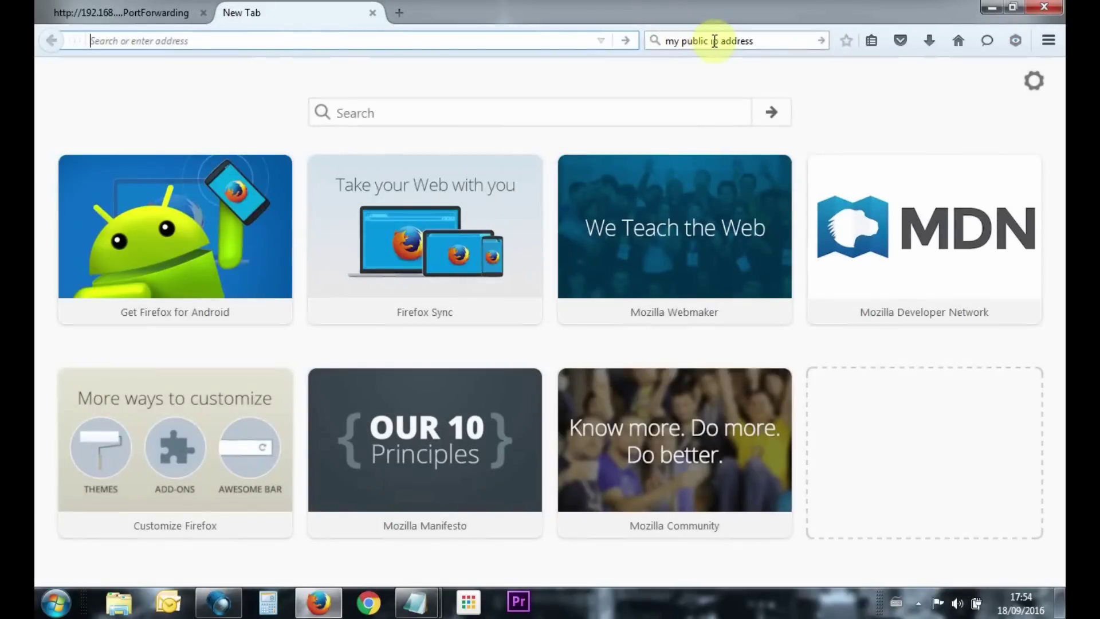
left_click(759, 41)
left_click(769, 38)
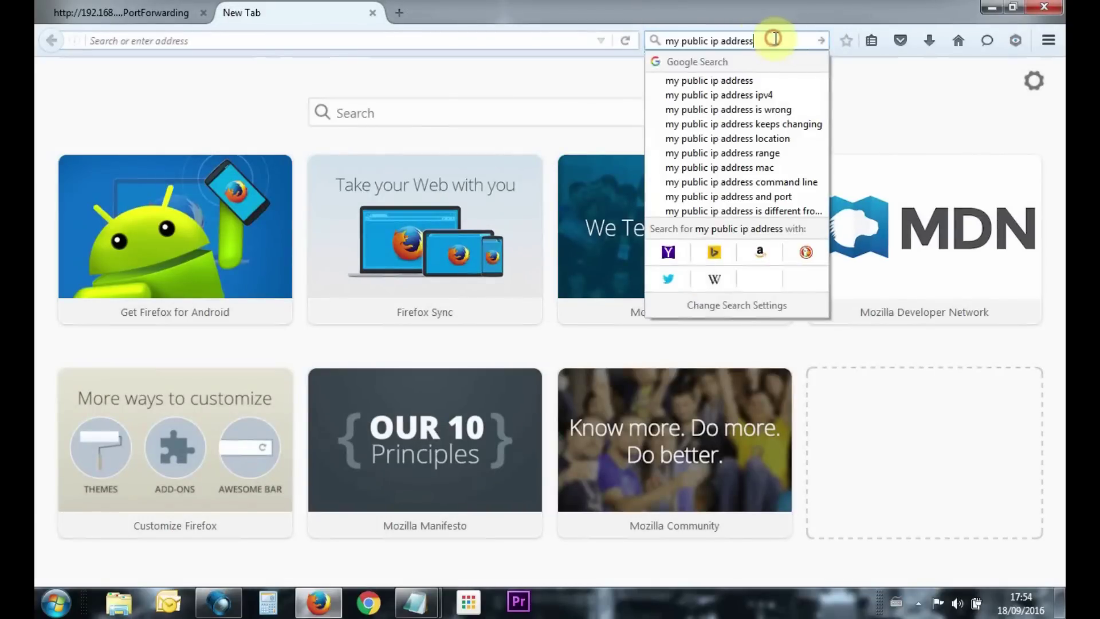
key("Return")
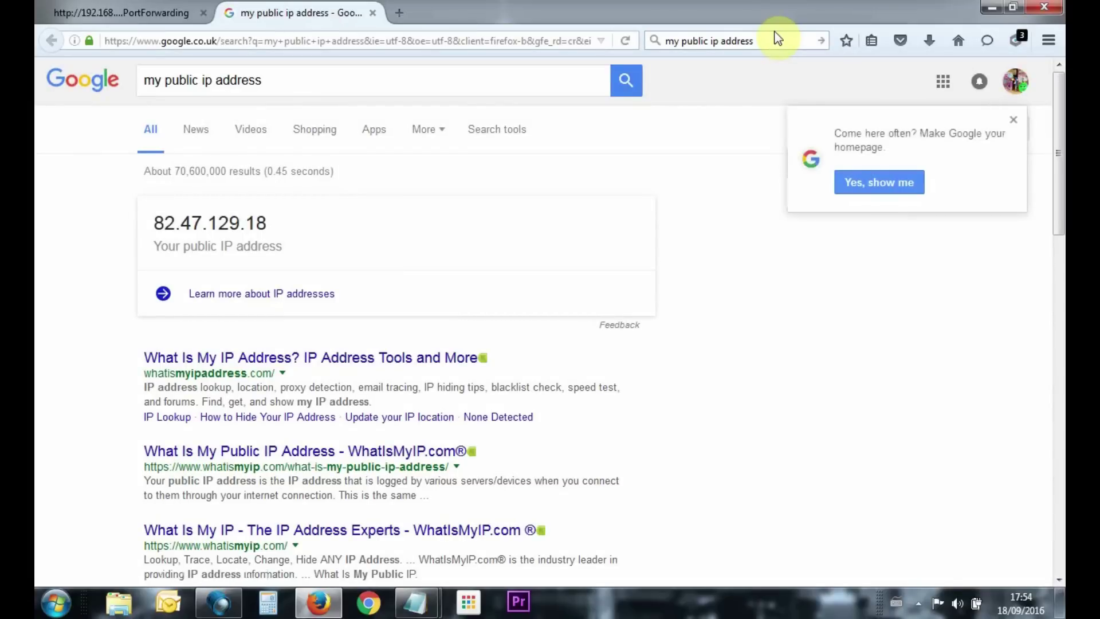
left_click_drag(276, 221, 153, 223)
right_click(166, 223)
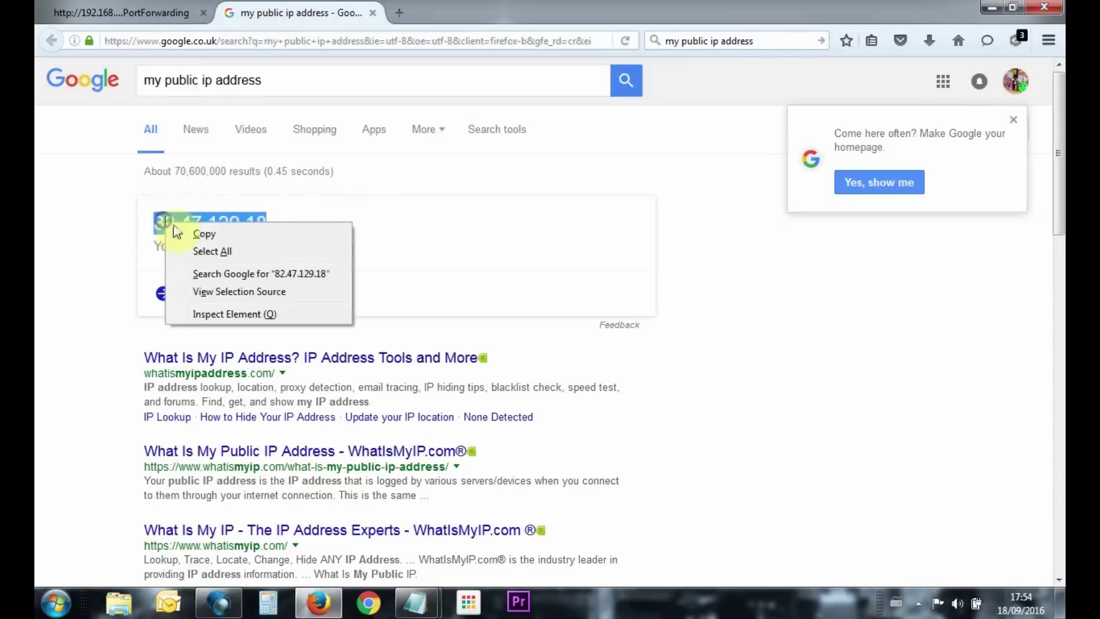
left_click(209, 235)
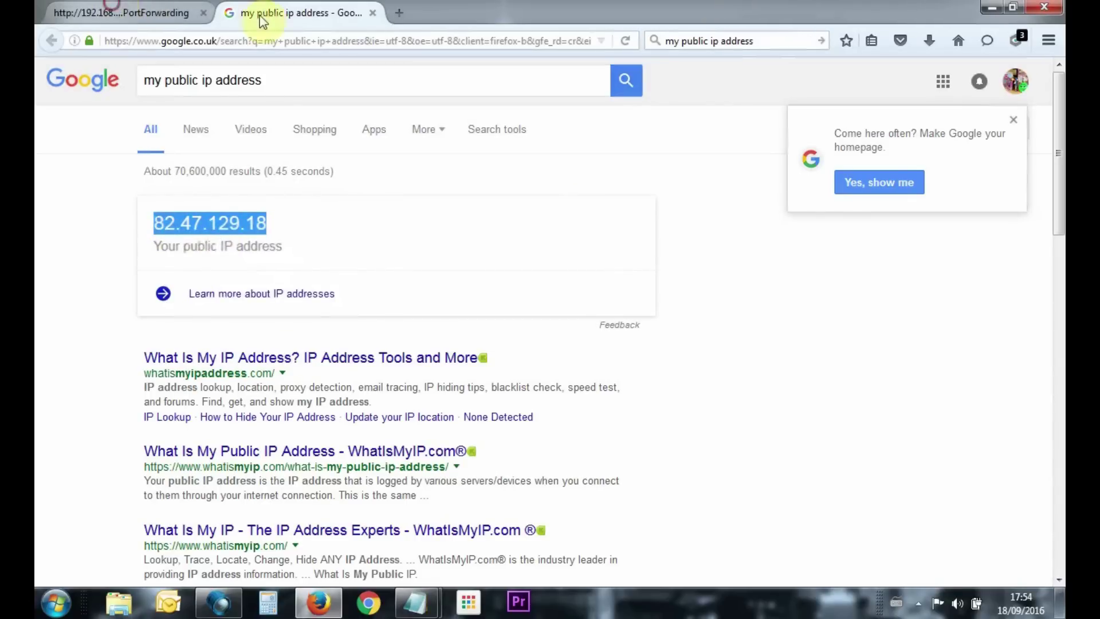
key("ctrl+Tab")
mouse_move(416, 602)
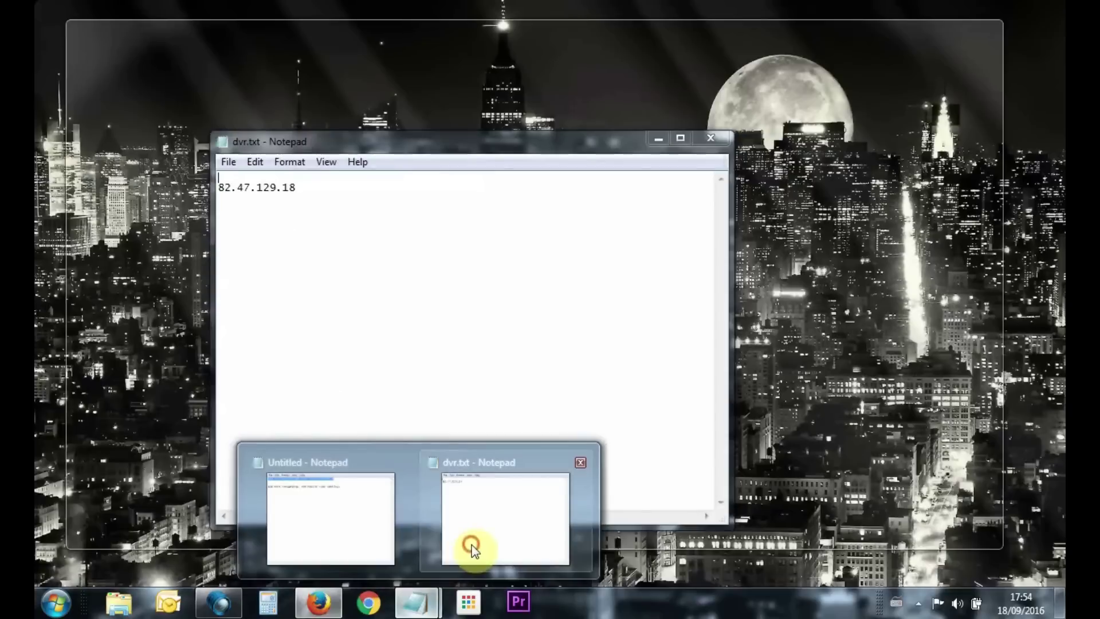
left_click(475, 544)
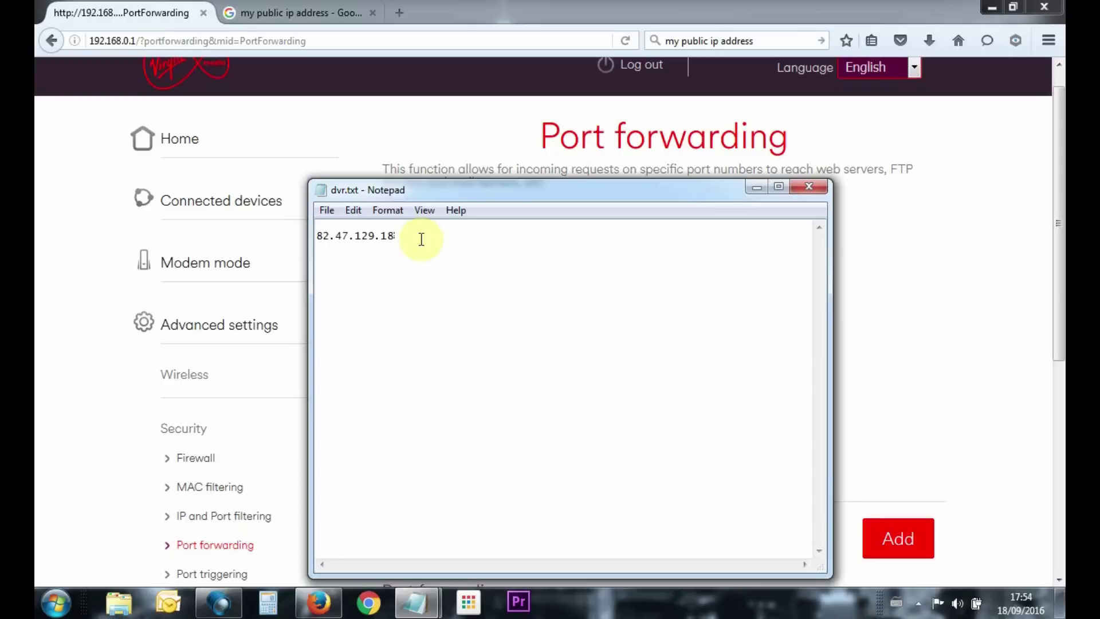
Apply the port forwarding changes for 18004, 9000 and 85, then minimize Firefox
left_click(758, 188)
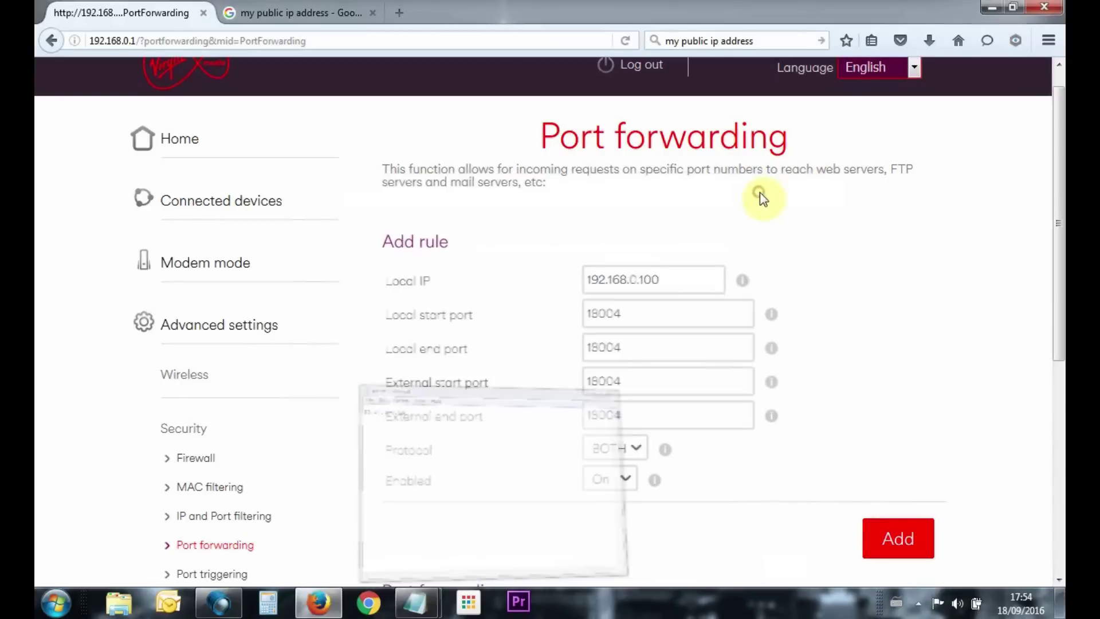
scroll(891, 339, "down", 5)
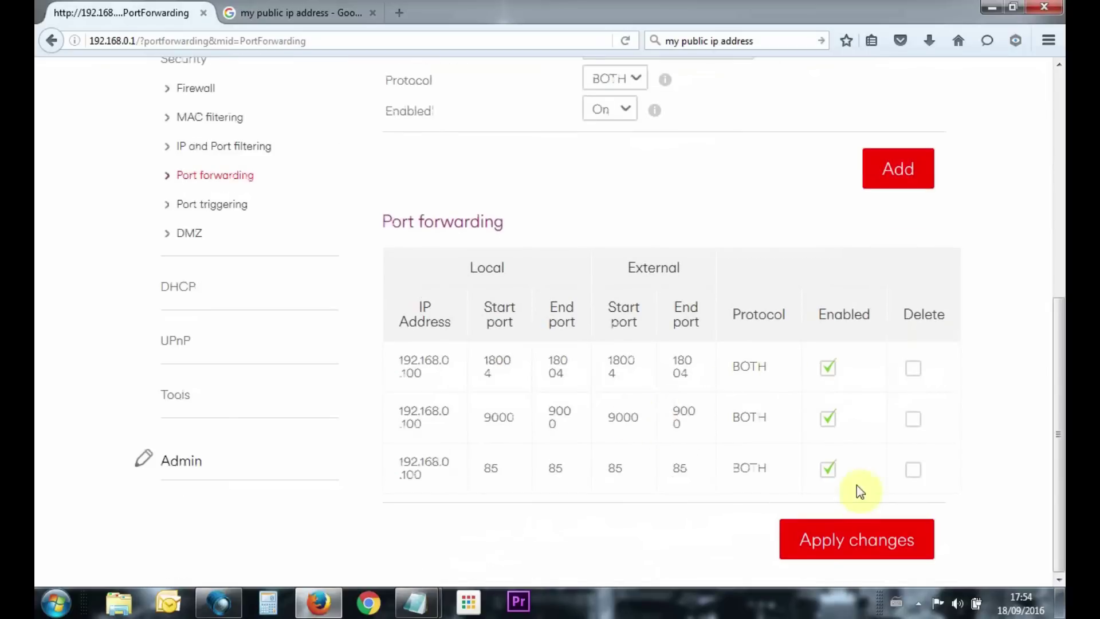
left_click(875, 552)
left_click(994, 8)
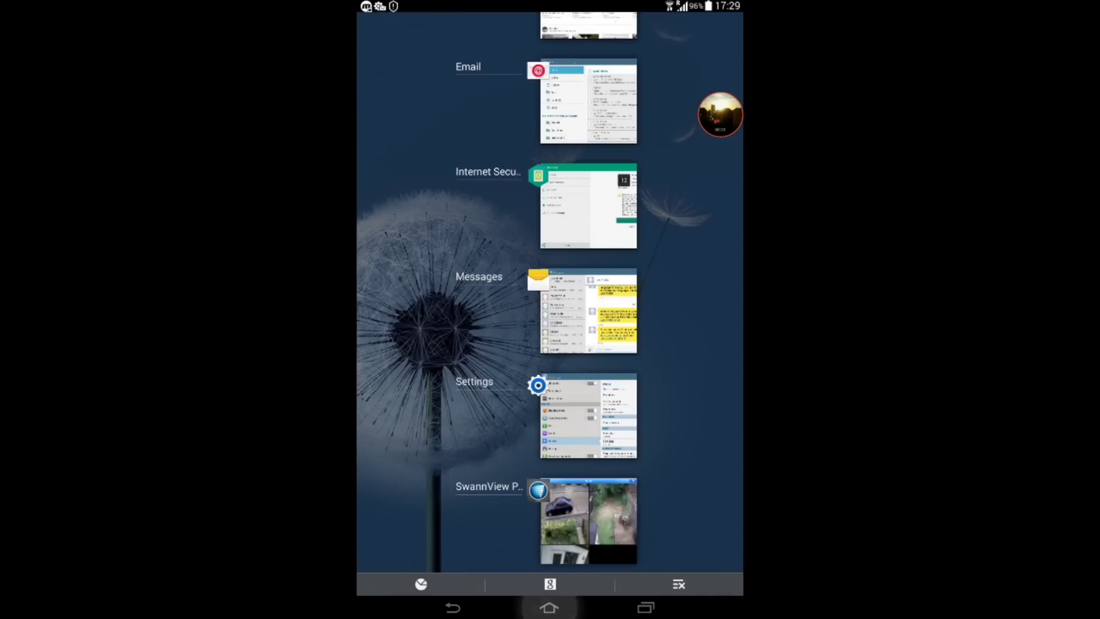
Switch back to SwannView Plus on the tablet from the recent apps list
left_click(549, 607)
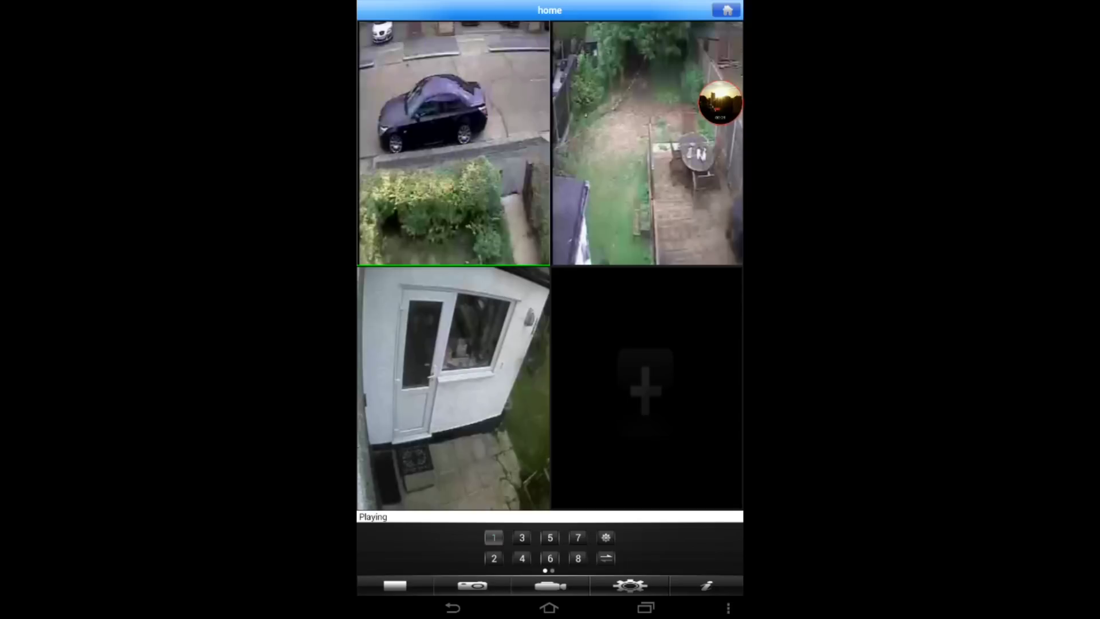
Verify the home DVR's address 82.47.129.18, mobile port 18004 and 4 channels, then save
left_click(630, 585)
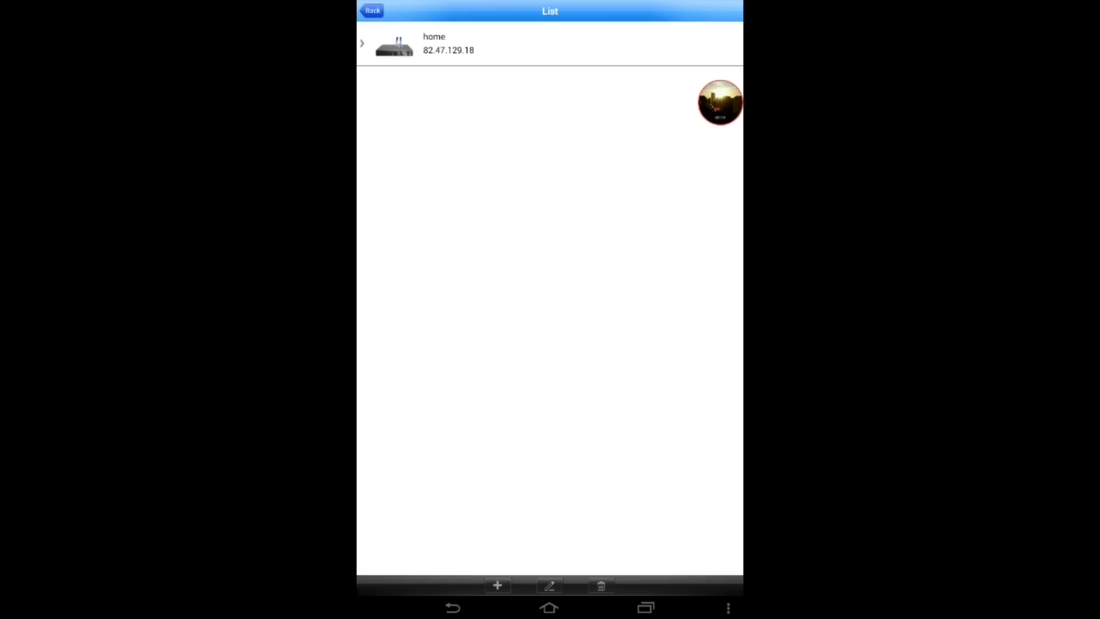
left_click(435, 43)
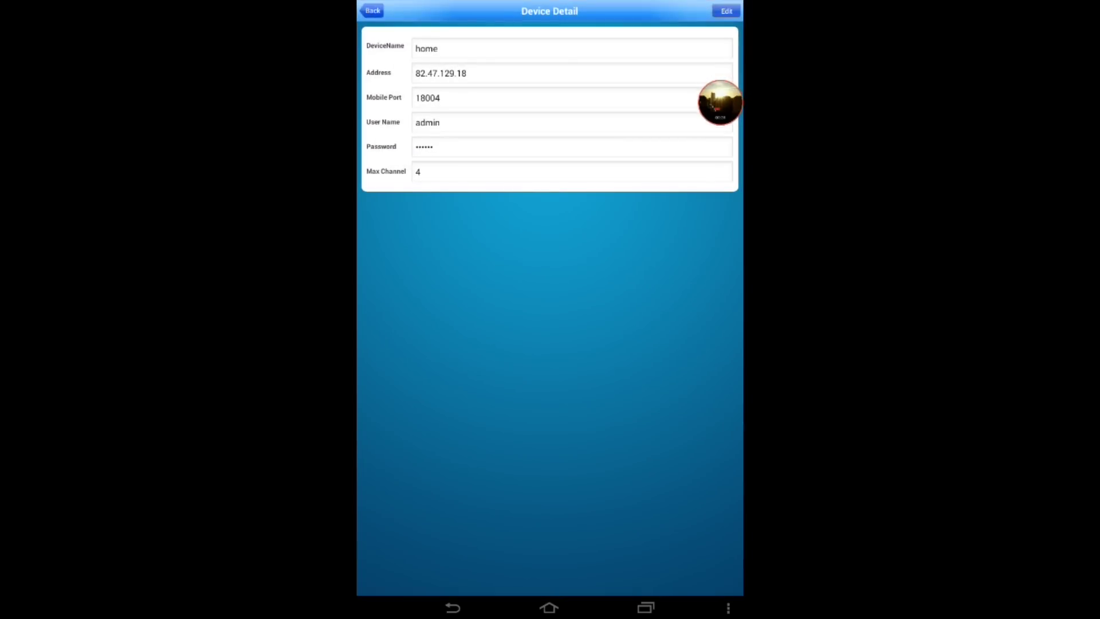
left_click(727, 11)
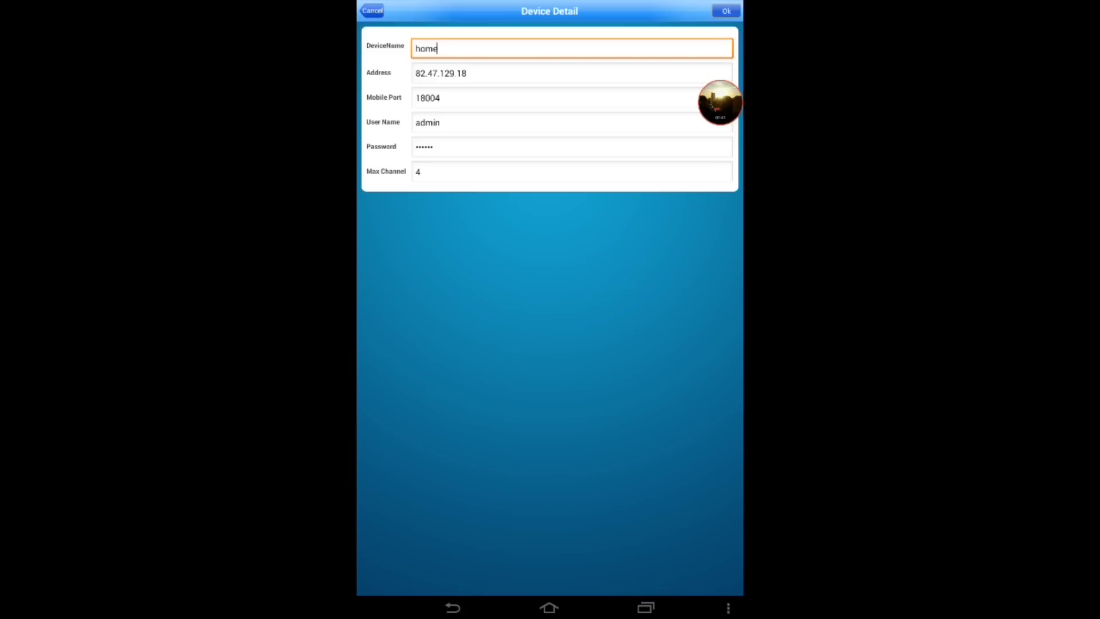
left_click(467, 74)
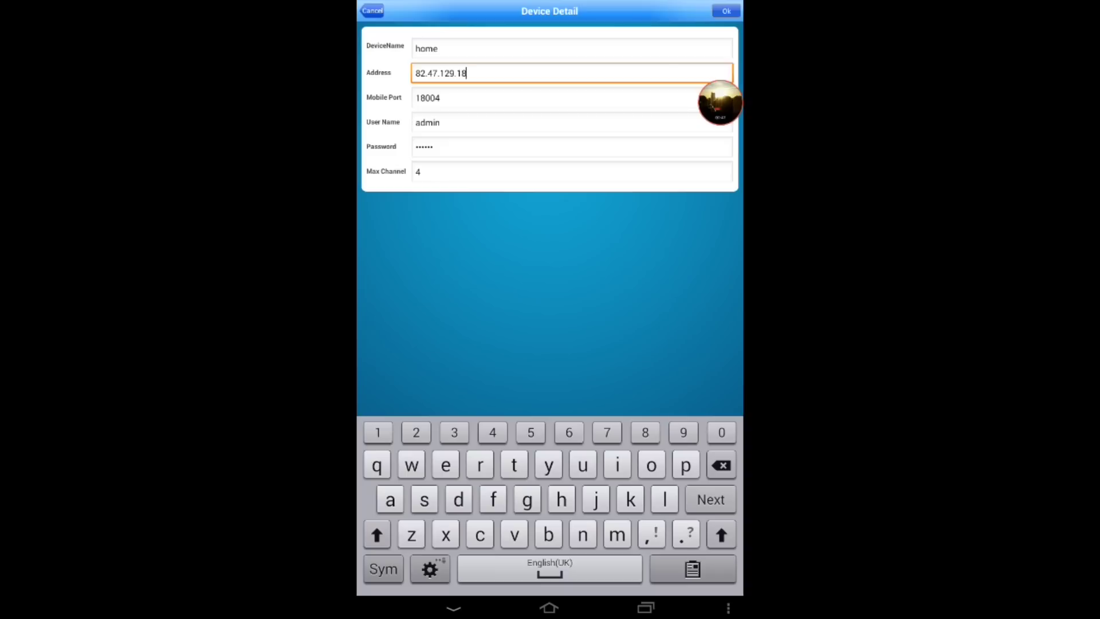
left_click(440, 98)
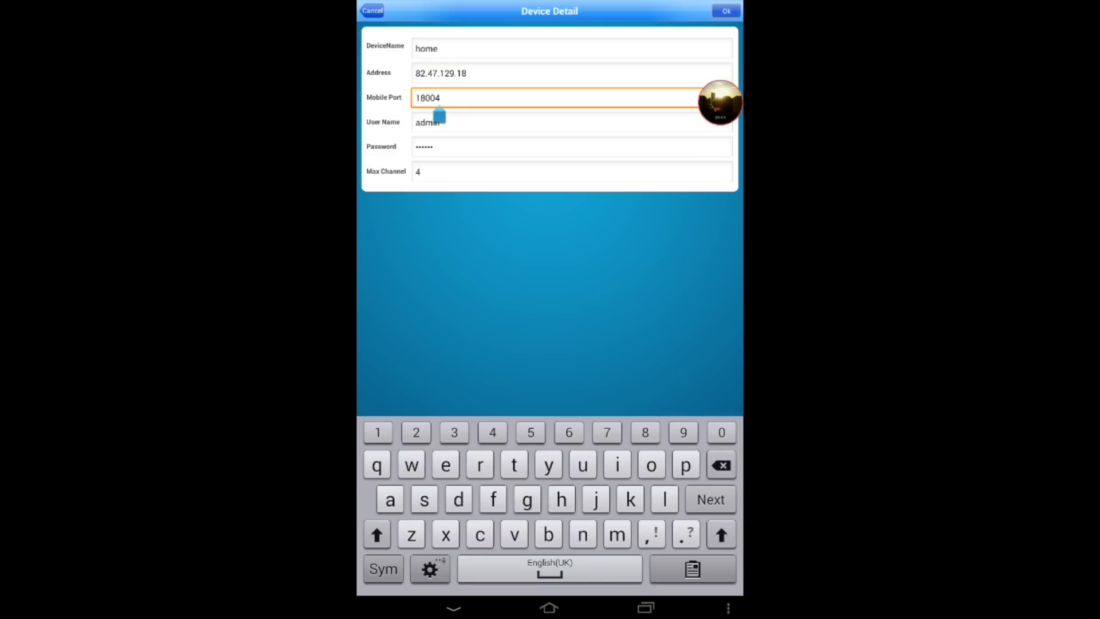
key("Escape")
left_click(440, 98)
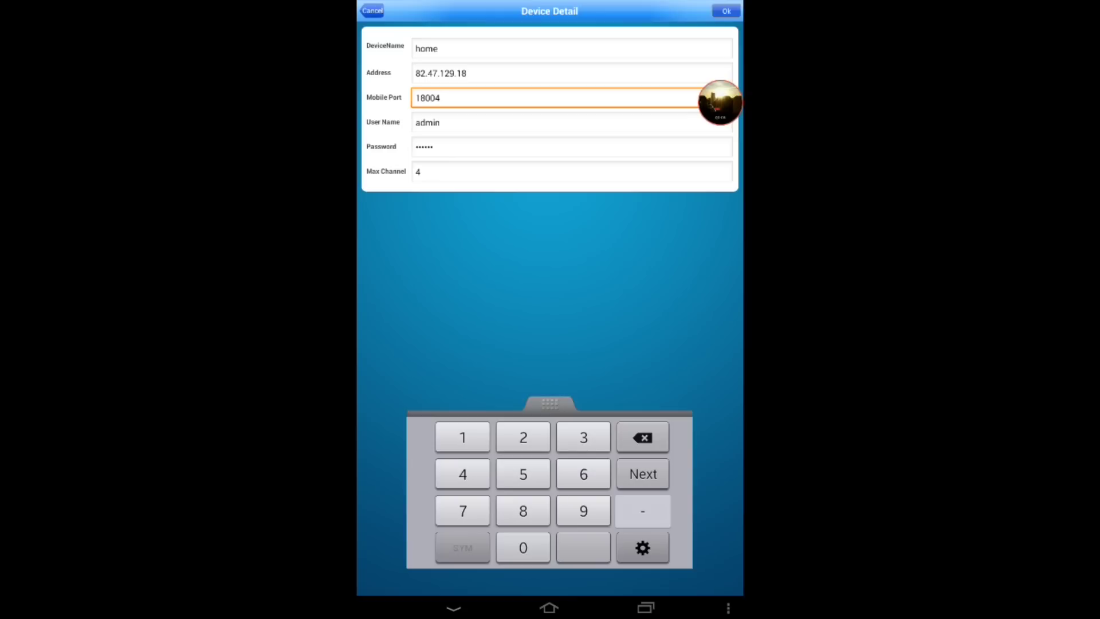
left_click(440, 123)
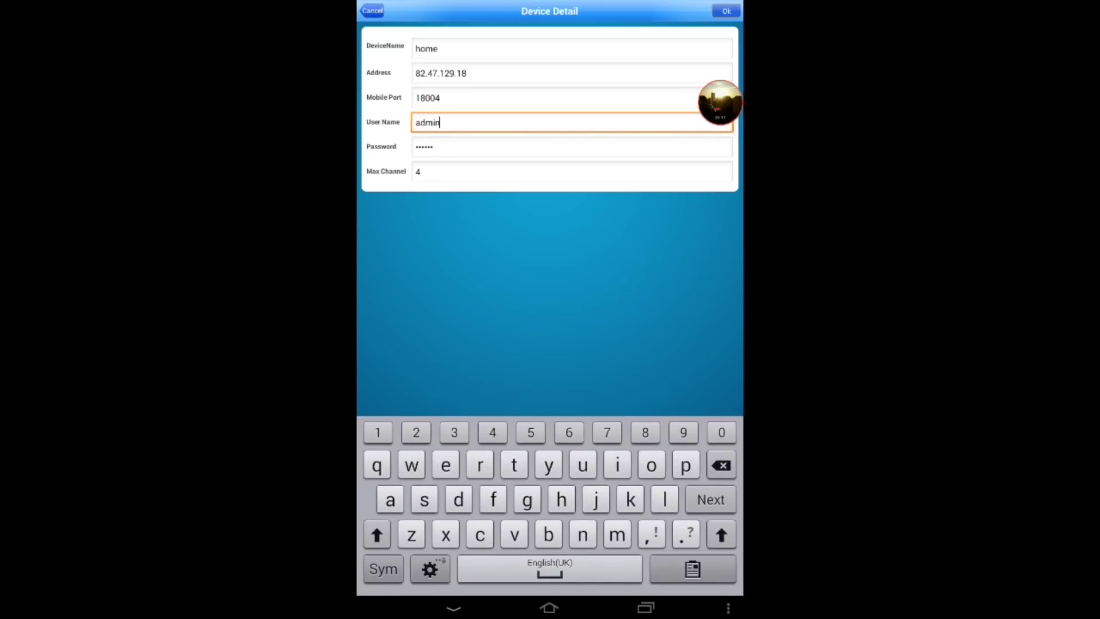
left_click(433, 148)
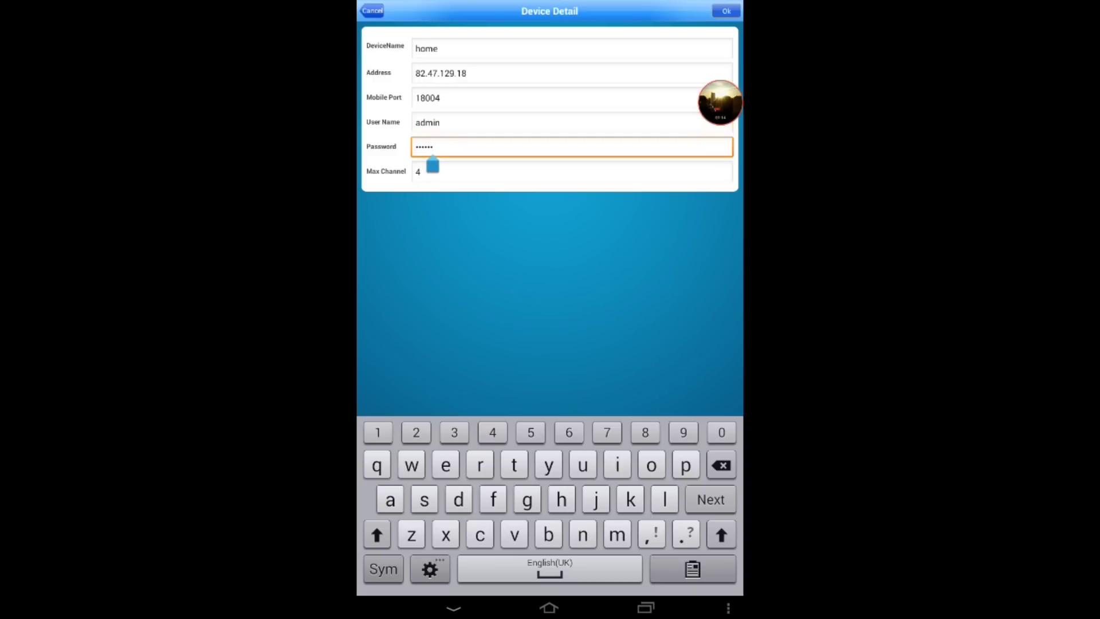
left_click(421, 172)
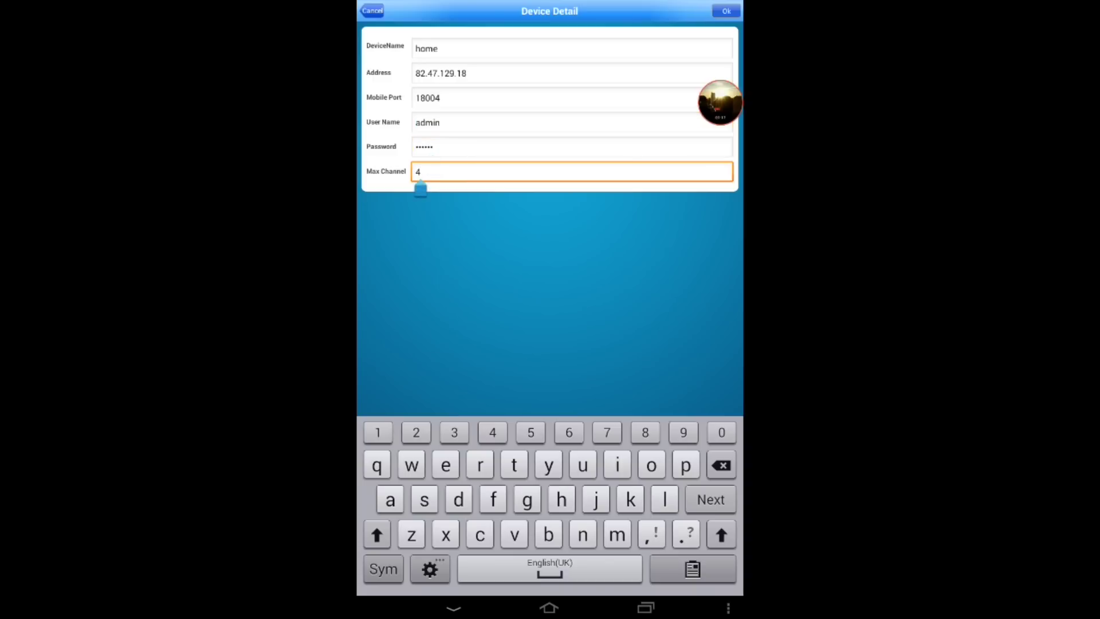
left_click(726, 10)
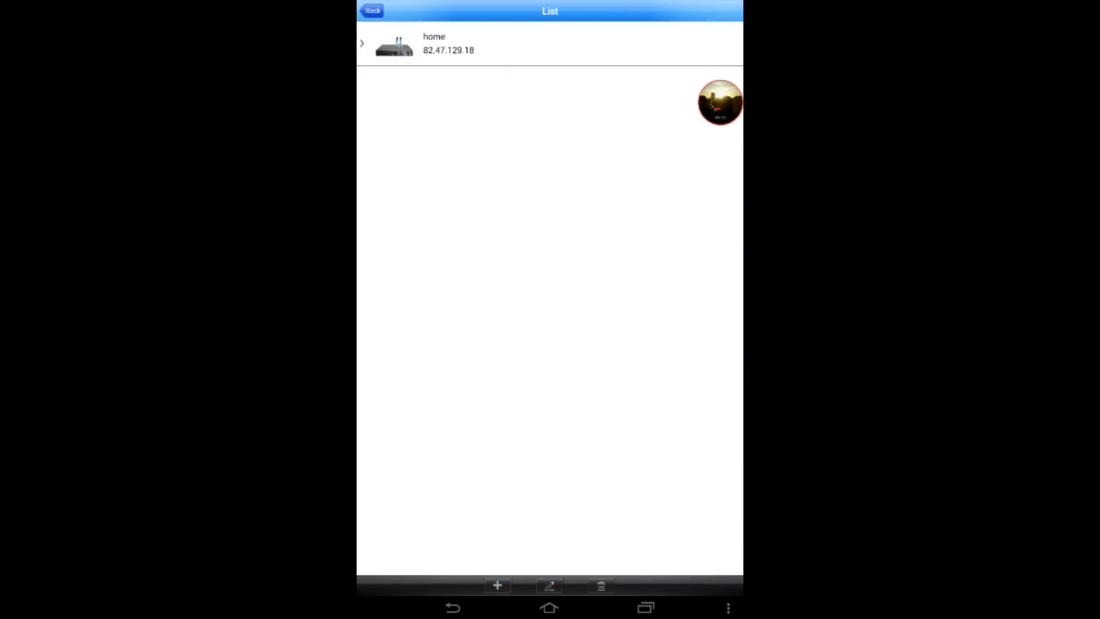
Open the home DVR entry to play its three live feeds in the four-pane grid
left_click(435, 43)
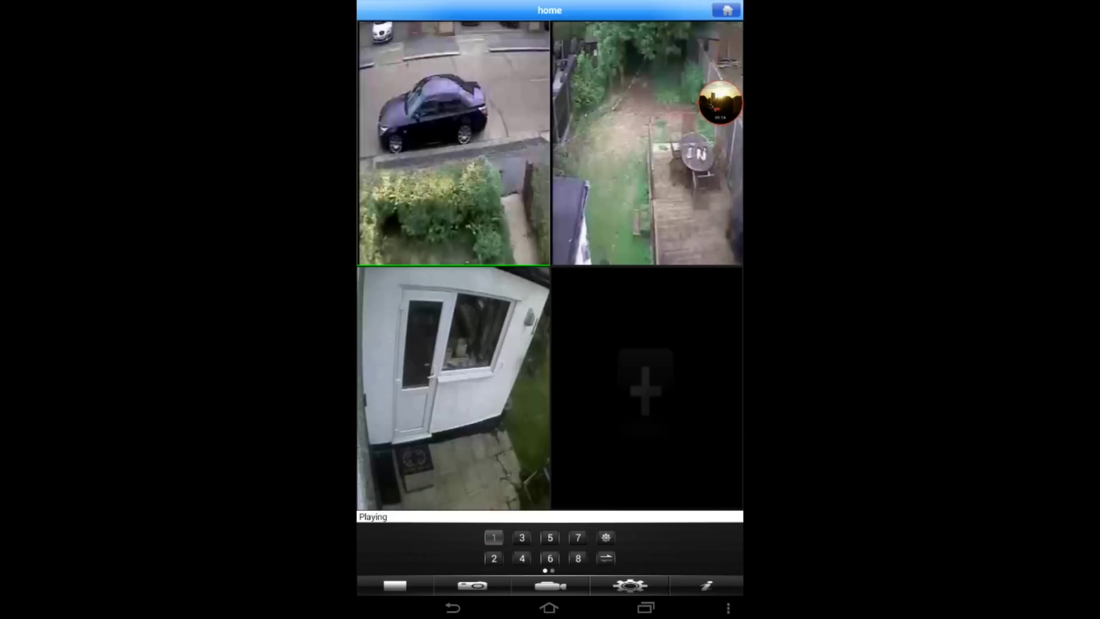